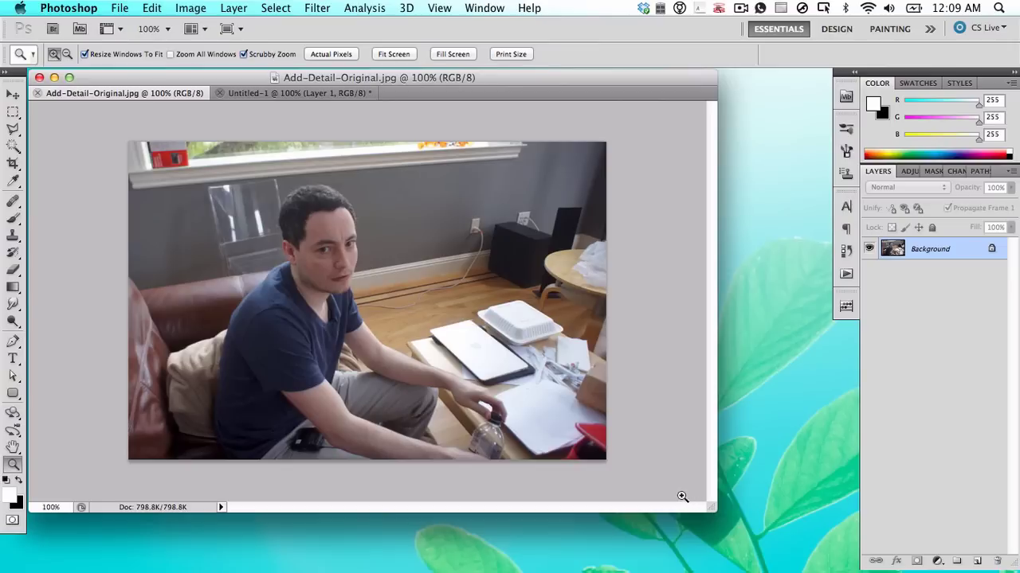
Step: In the living-room photo, start a polygonal outline from the sofa's left up over the man's head
click(264, 93)
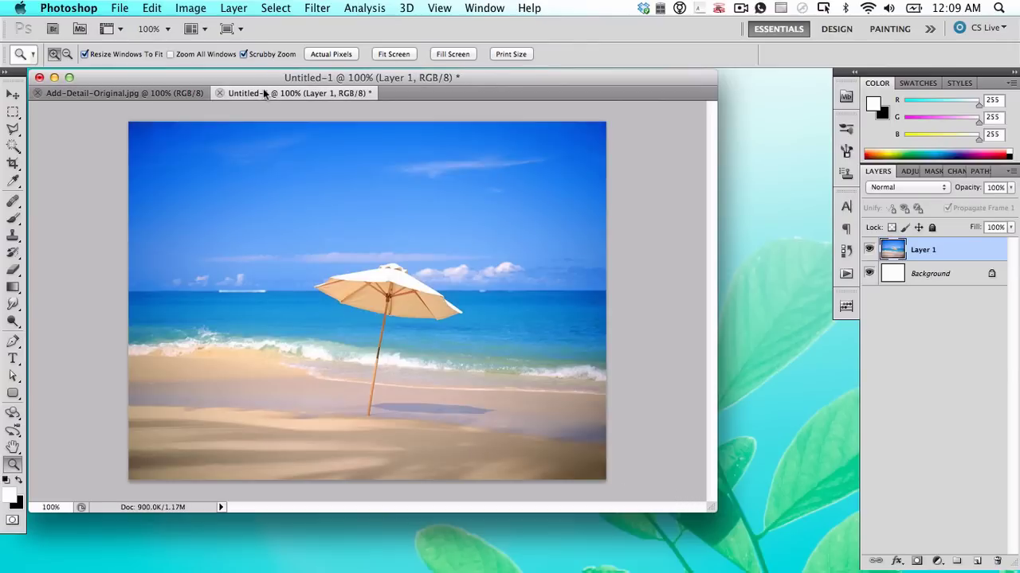
click(152, 95)
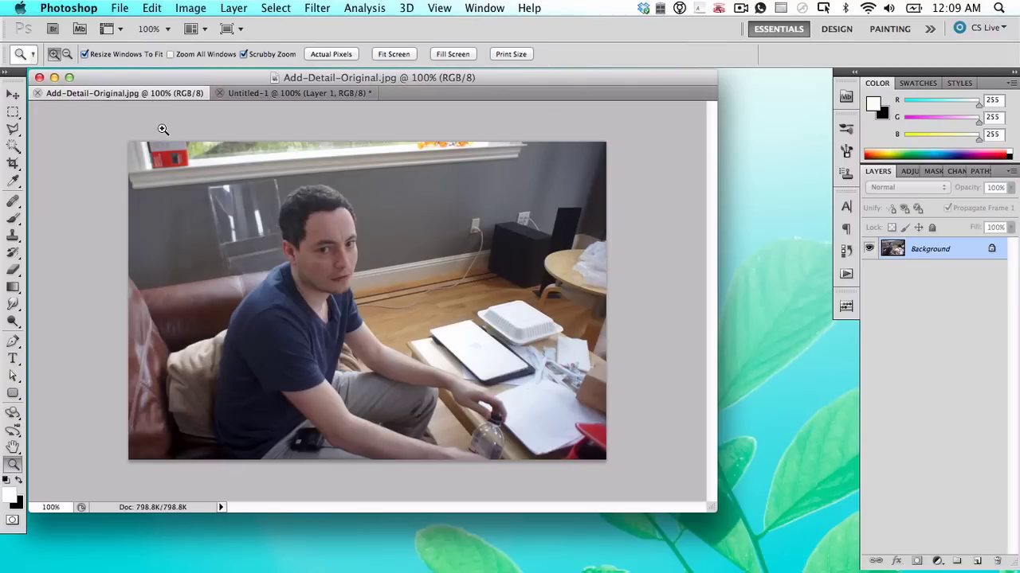
key(m)
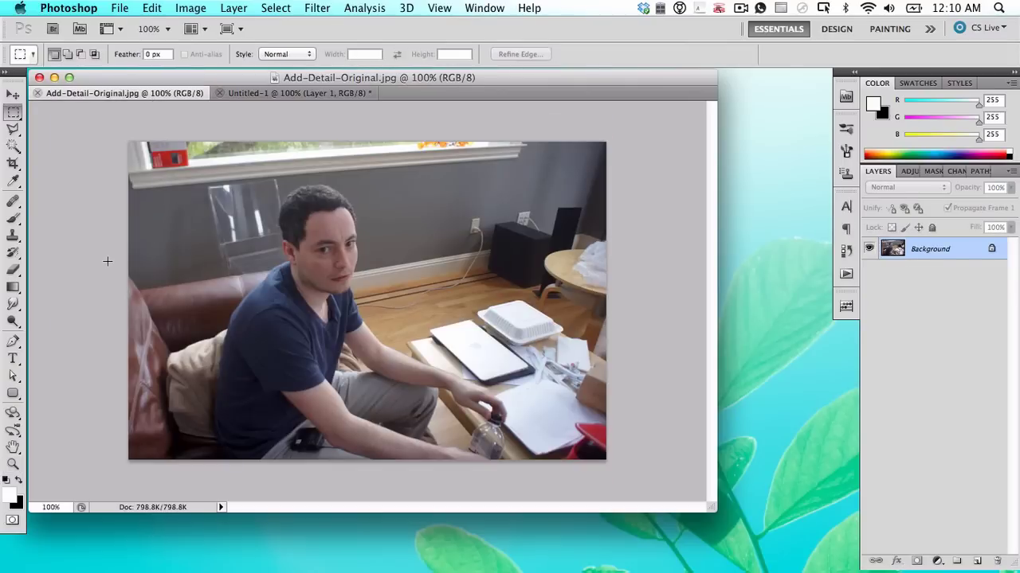
key(l)
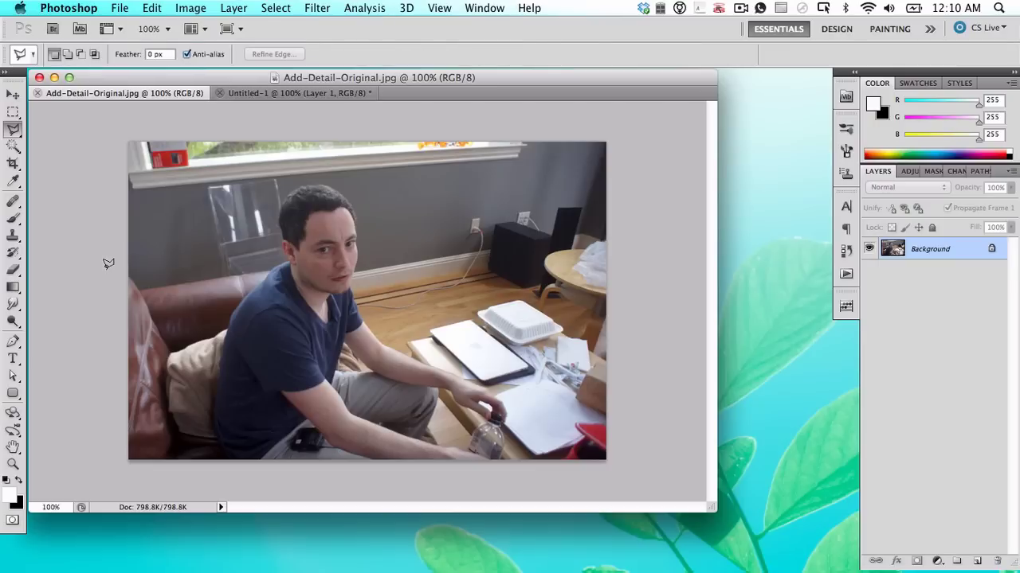
click(106, 269)
click(152, 259)
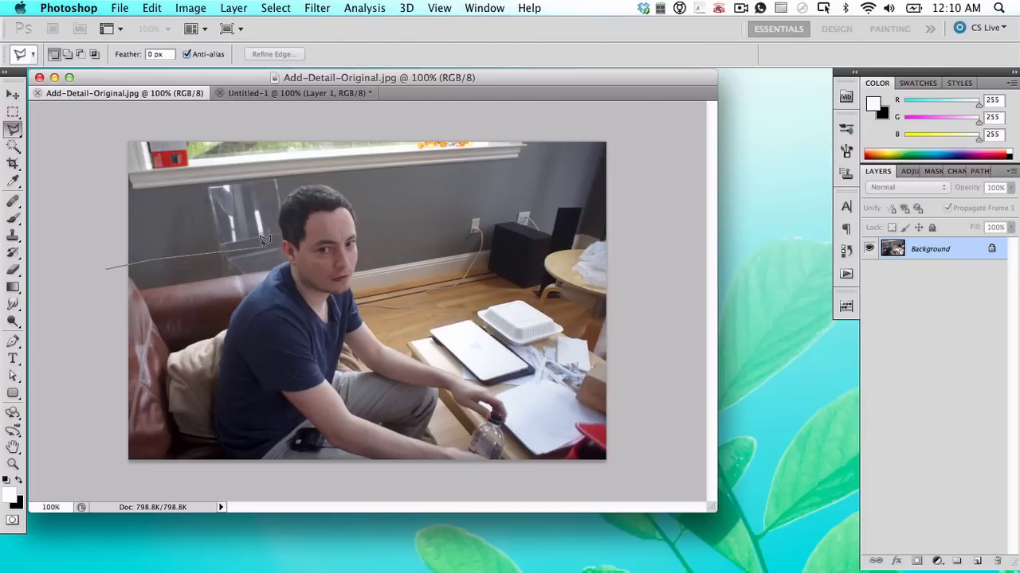
click(263, 241)
click(275, 182)
click(308, 168)
click(362, 169)
Step: Finish the outline down the man's right side, close it, and copy the selection
click(391, 311)
click(398, 325)
click(518, 384)
click(538, 429)
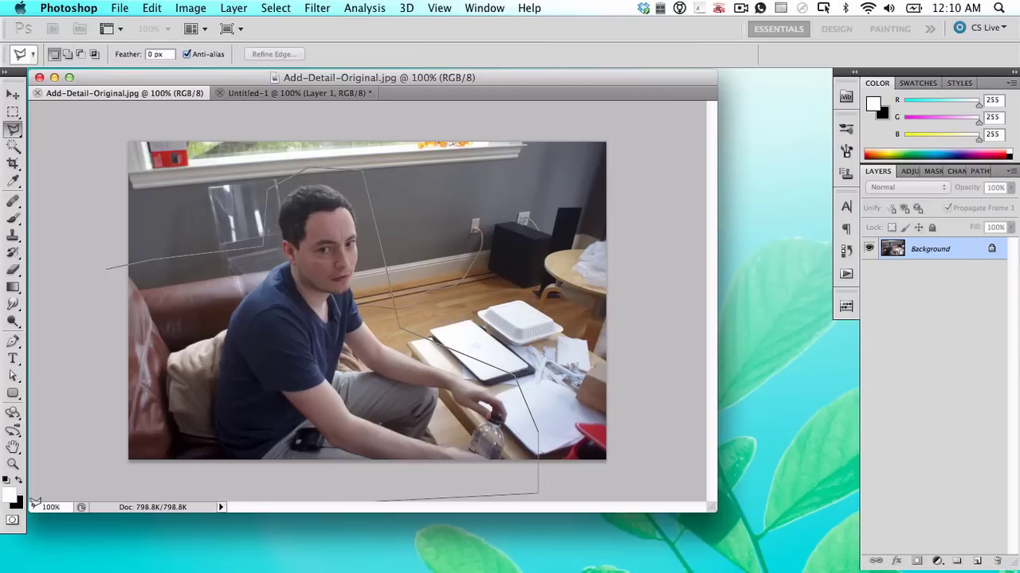
click(80, 492)
double_click(100, 320)
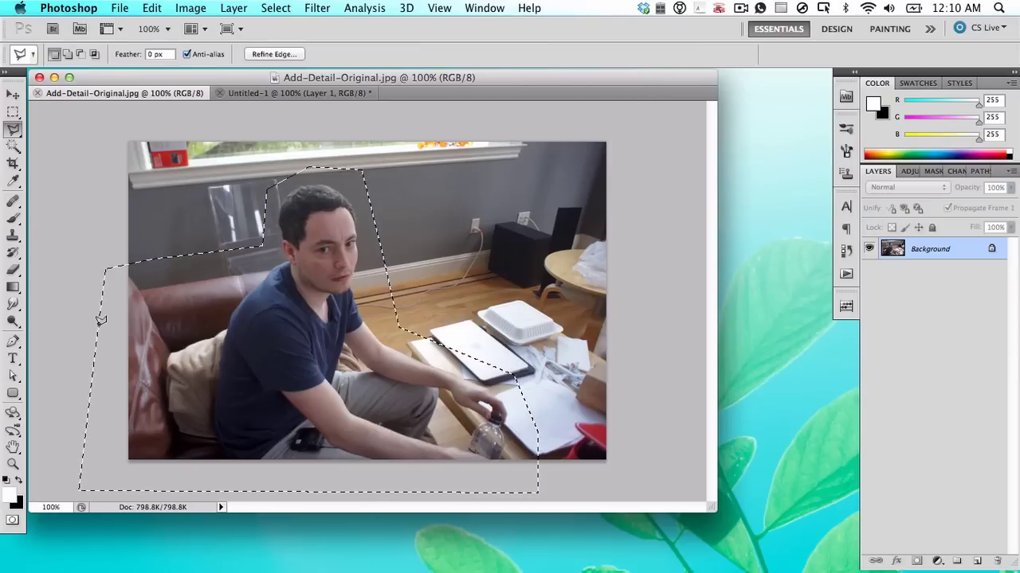
key(super+c)
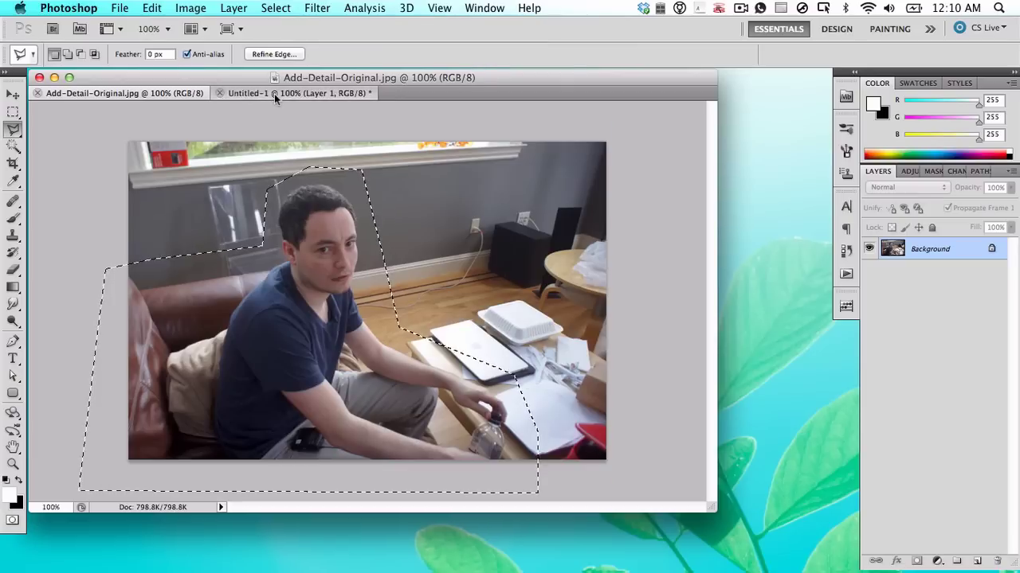
click(274, 93)
Step: Paste the man into the beach image and shift him down and to the left
key(super+v)
key(m)
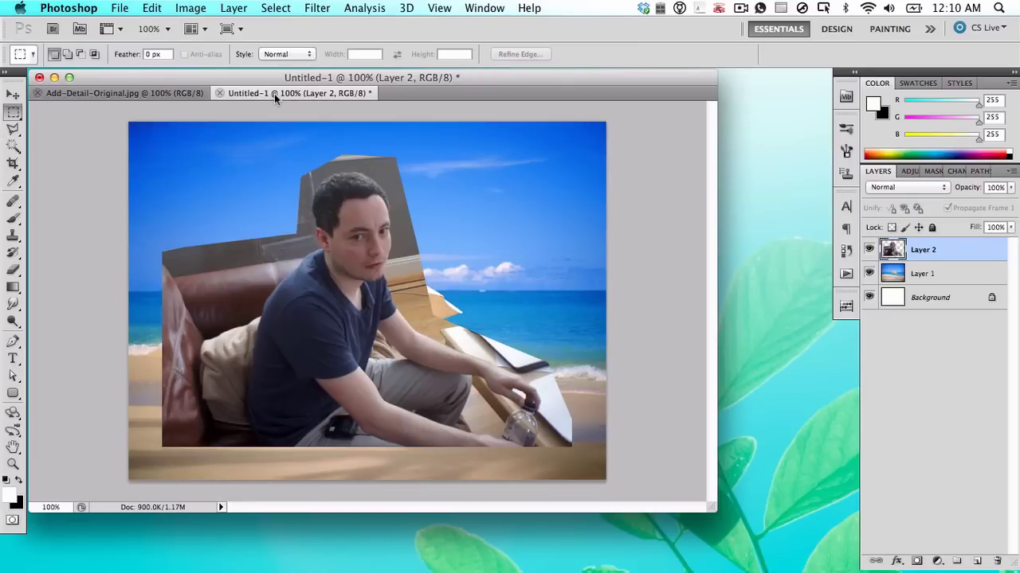
drag(350, 257, 322, 294)
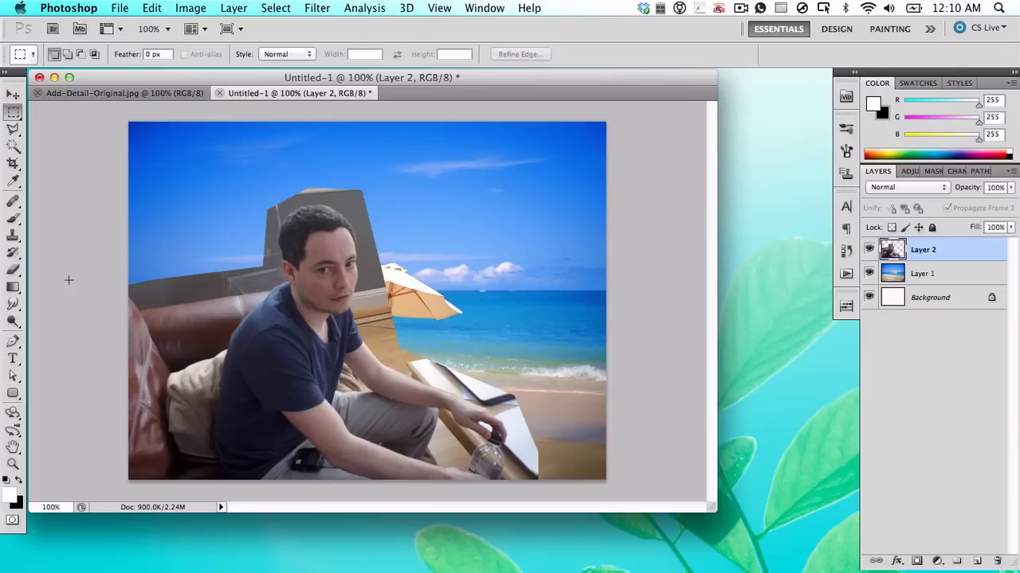
Step: Try the Background Eraser on the grey wall above the sofa, then undo the strokes
click(15, 272)
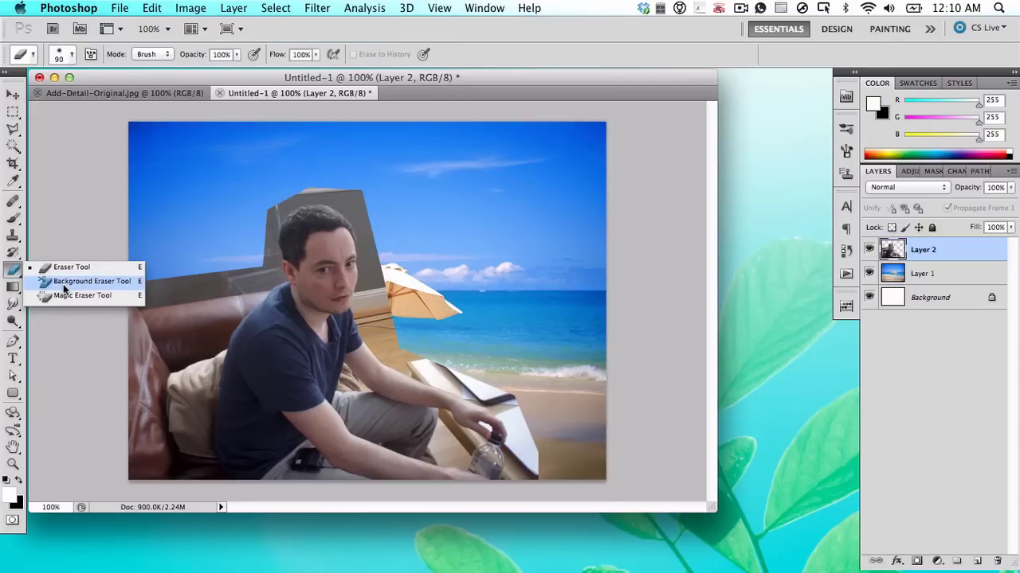
click(64, 283)
mouse_move(148, 280)
mouse_down()
mouse_move(164, 281)
mouse_move(141, 282)
mouse_move(166, 298)
mouse_move(143, 304)
mouse_move(122, 277)
mouse_up()
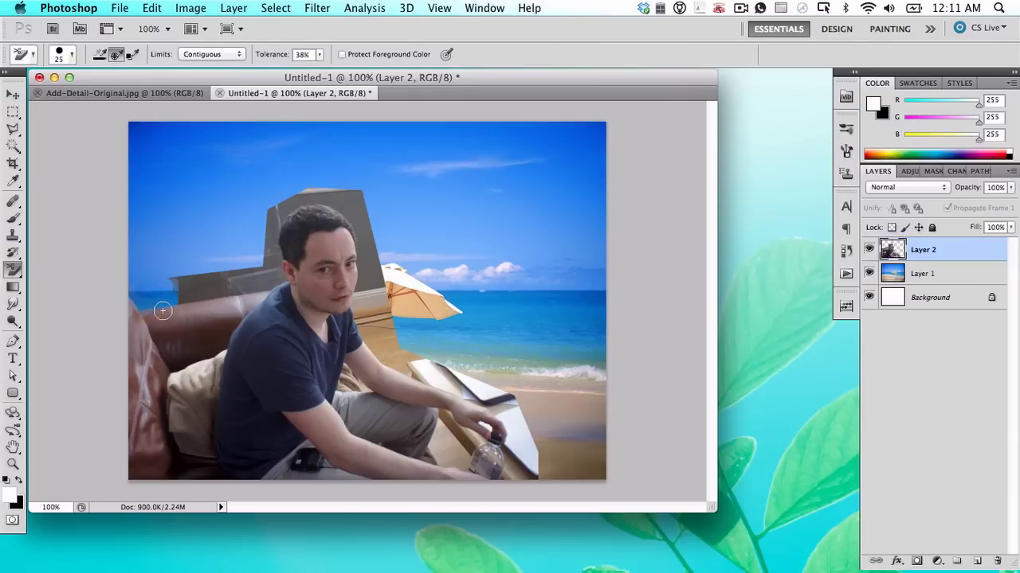
key(super+z)
Step: Set the Background Eraser tolerance to 18% and erase the grey wall above the sofa
click(319, 55)
drag(319, 68, 306, 68)
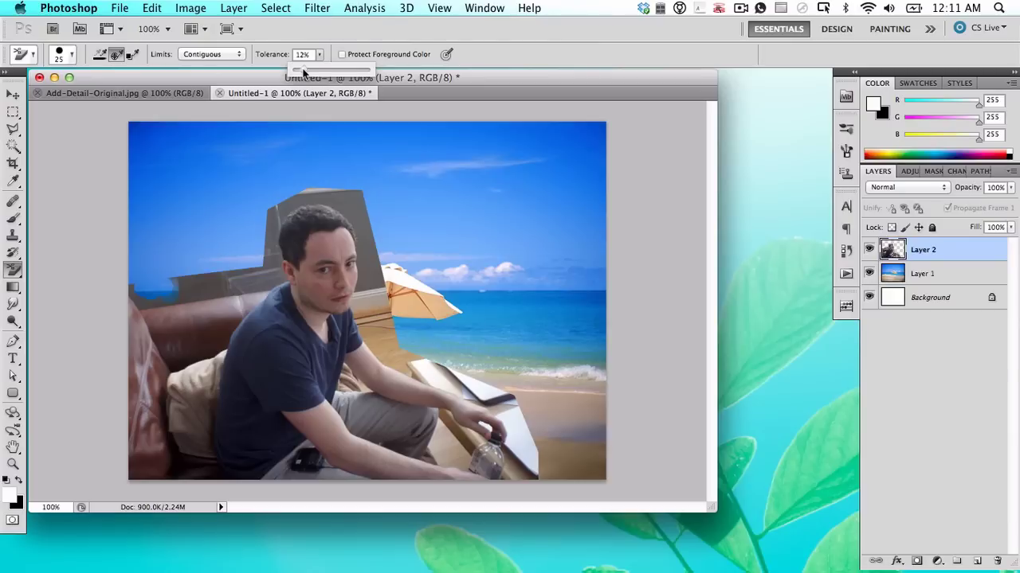
click(178, 287)
mouse_move(179, 288)
mouse_down()
mouse_move(148, 304)
mouse_move(127, 285)
mouse_move(139, 307)
mouse_move(132, 280)
mouse_move(137, 296)
mouse_move(163, 304)
mouse_move(203, 295)
mouse_move(168, 300)
mouse_move(176, 281)
mouse_move(196, 280)
mouse_move(173, 278)
mouse_move(220, 278)
mouse_move(209, 289)
mouse_move(226, 290)
mouse_move(211, 293)
mouse_move(237, 285)
mouse_move(217, 281)
mouse_move(256, 276)
mouse_move(165, 282)
mouse_move(195, 283)
mouse_move(164, 302)
mouse_up()
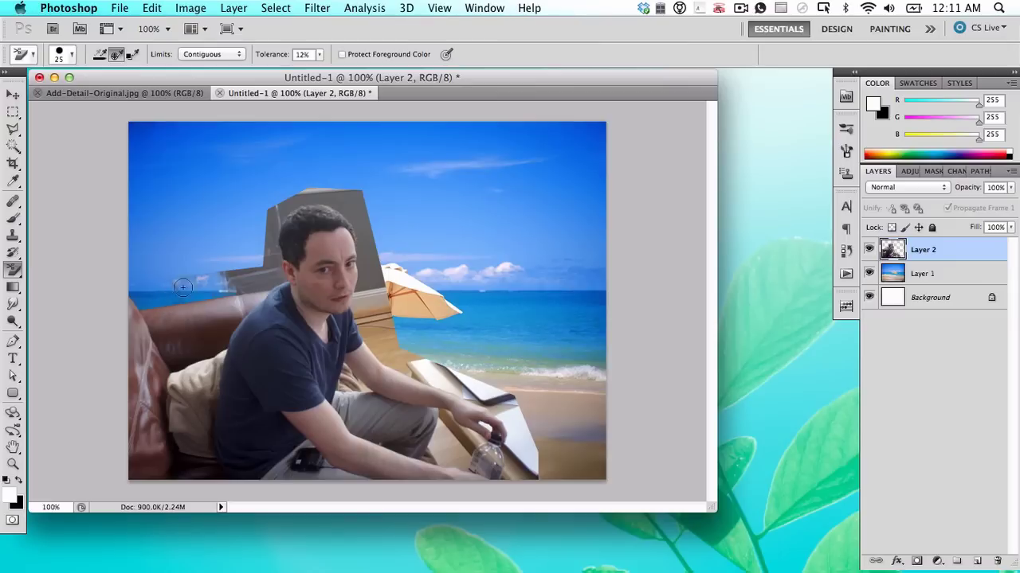
drag(264, 60, 269, 56)
mouse_move(250, 271)
mouse_down()
mouse_move(224, 294)
mouse_move(254, 284)
mouse_move(205, 276)
mouse_up()
Step: Select the wall strip left of the head with the Polygonal Lasso, delete it, and deselect
key(l)
click(148, 243)
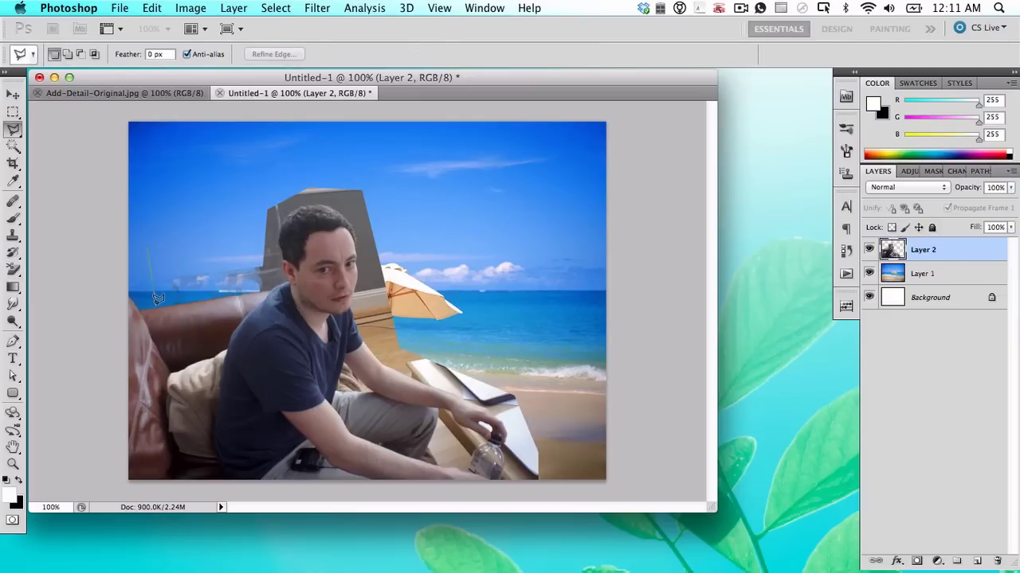
click(155, 305)
double_click(208, 180)
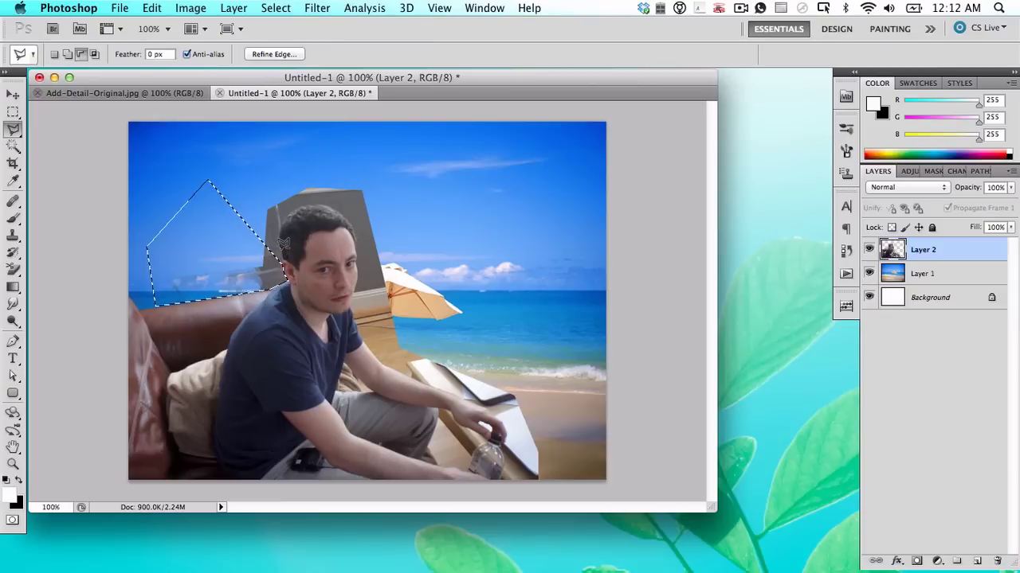
key(m)
click(363, 322)
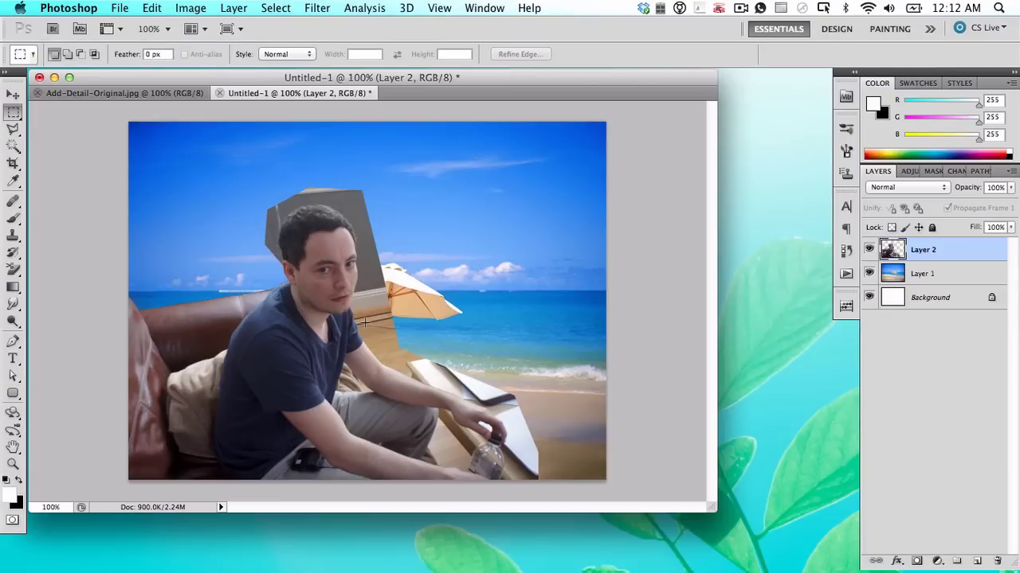
Step: Delete the leftover wall sliver beside the head and zoom in around the head
key(l)
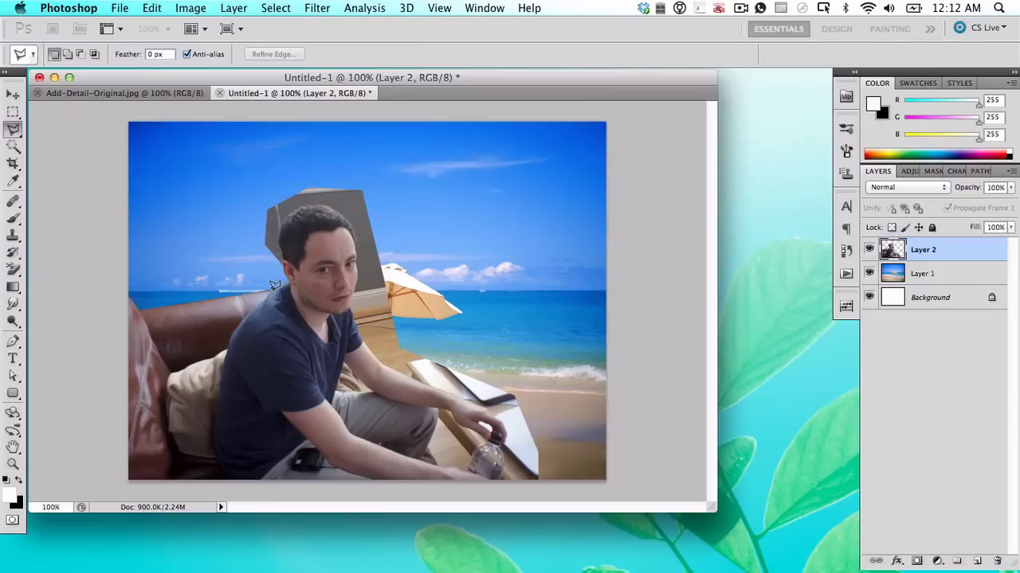
click(254, 291)
click(244, 260)
double_click(247, 269)
key(m)
click(242, 239)
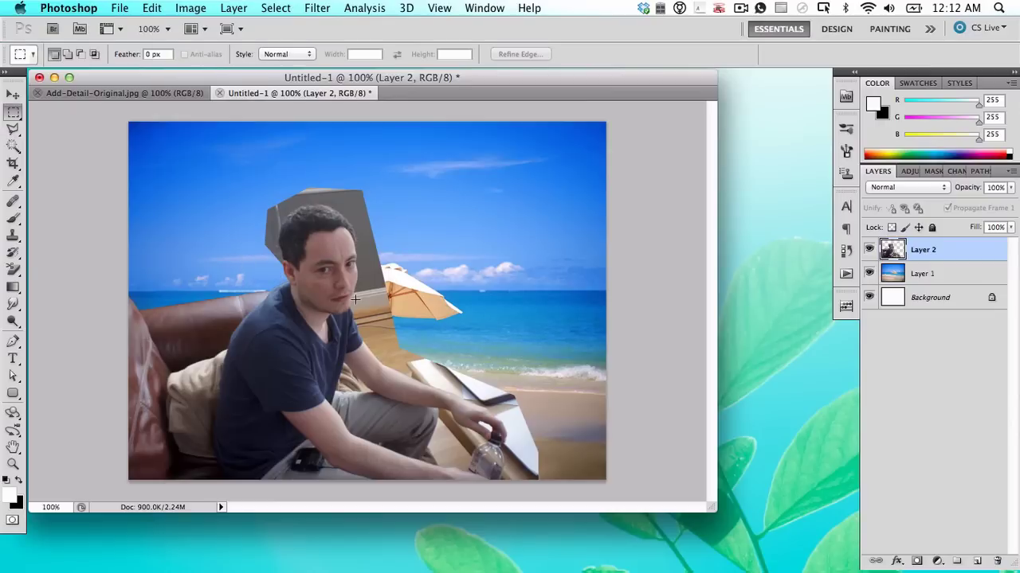
key(z)
click(356, 299)
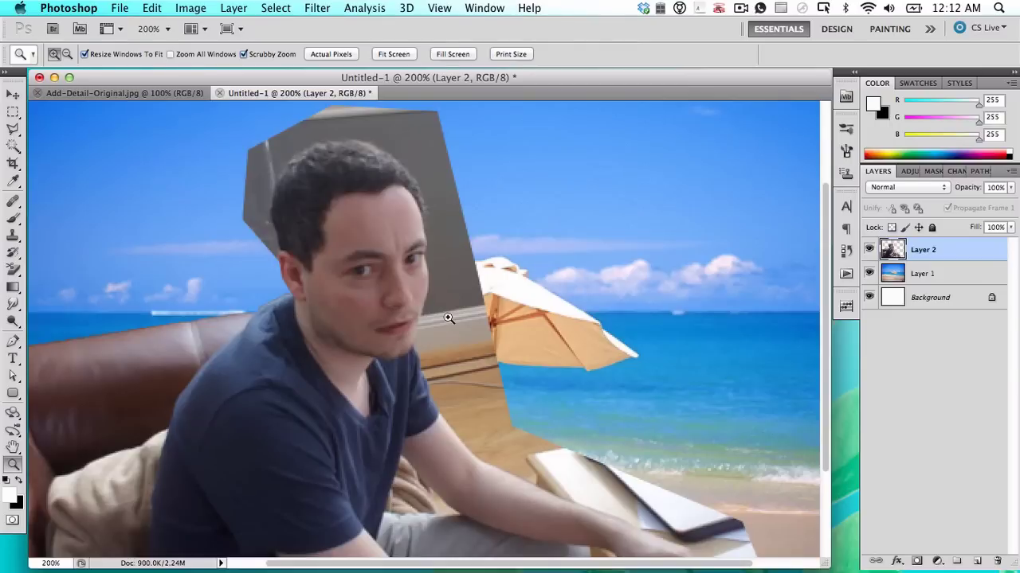
Step: With the Magic Eraser, try erasing the wall behind the head and undo the hair loss
scroll(448, 317, right, 3)
key(e)
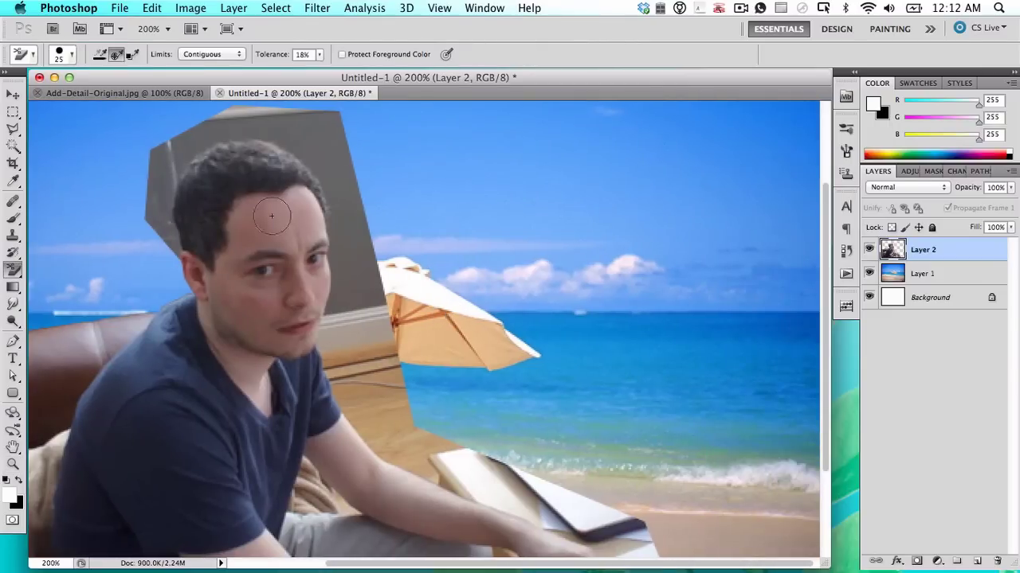
click(13, 269)
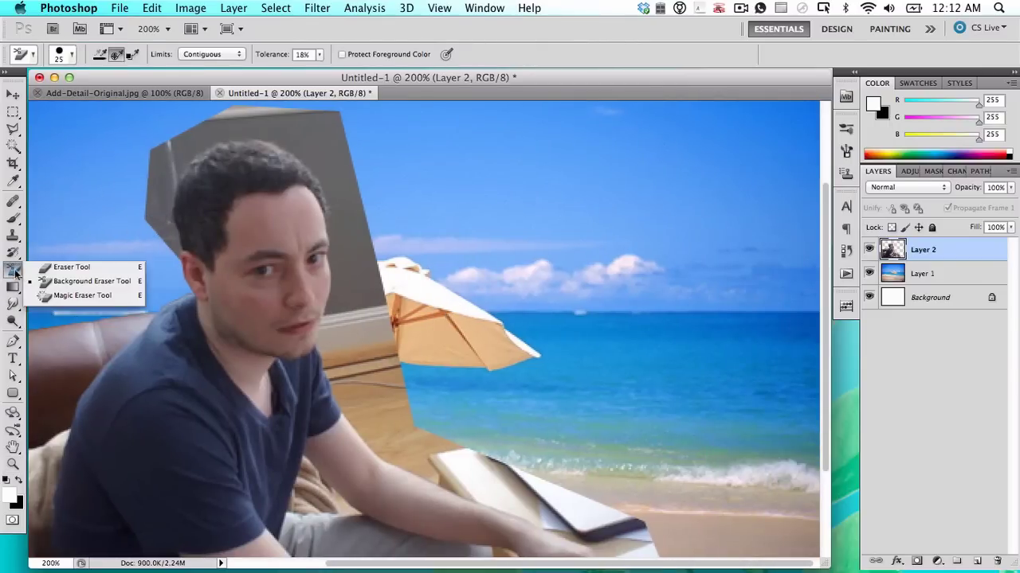
click(53, 296)
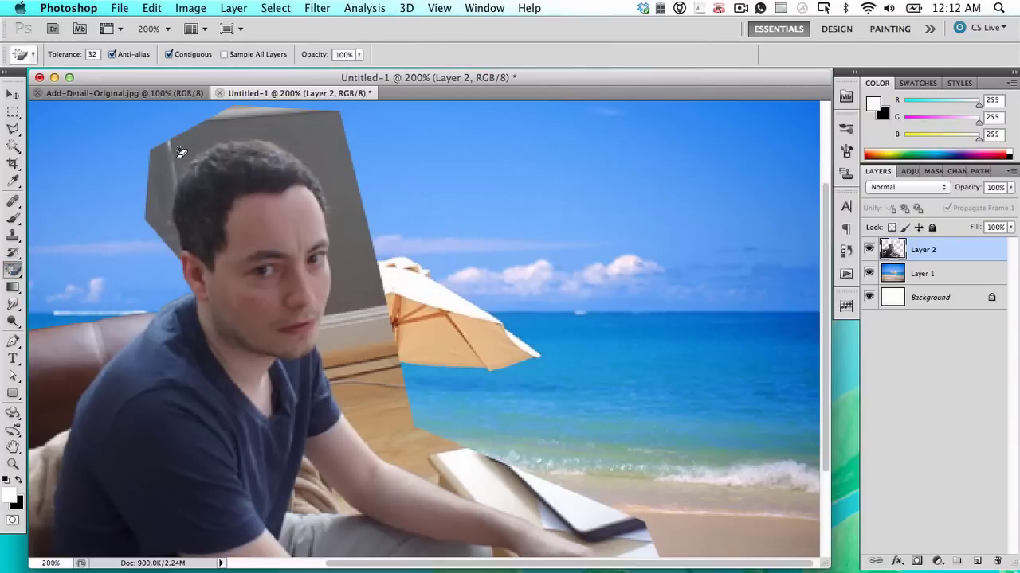
click(314, 132)
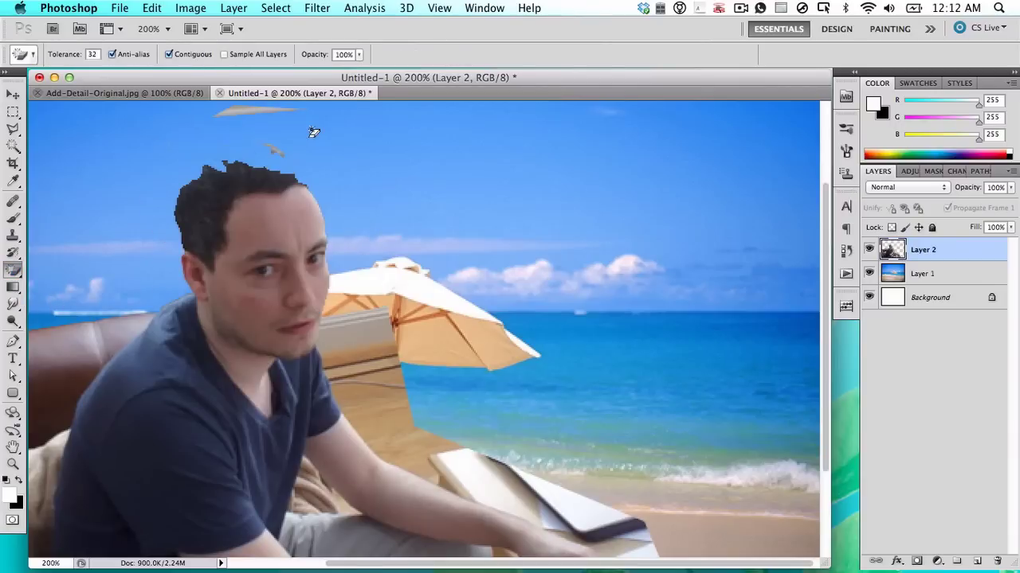
key(super+z)
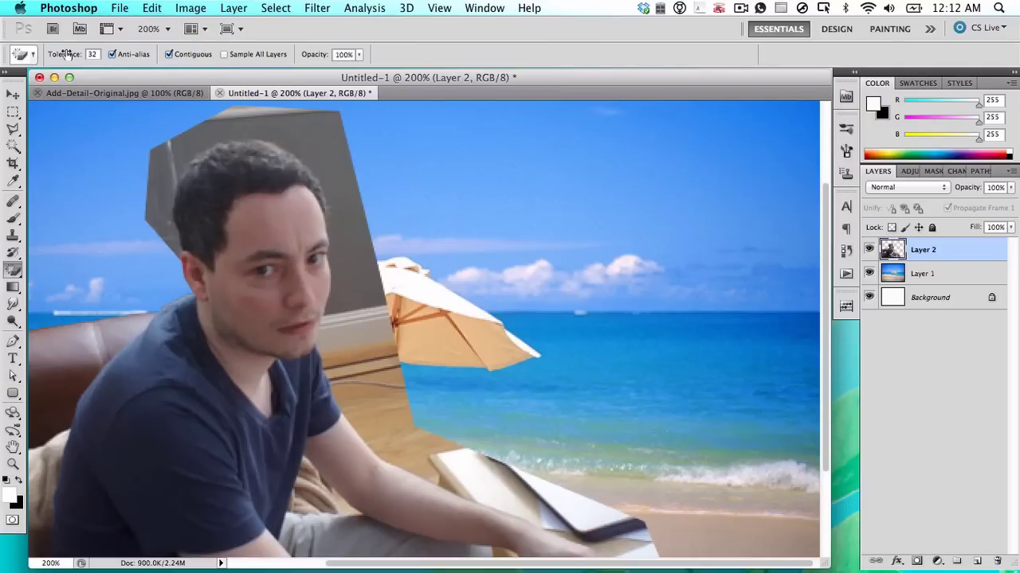
Step: Lower the Magic Eraser tolerance to 20 and erase the tan floor patch near the umbrella pole
drag(73, 54, 55, 52)
click(330, 132)
key(super+z)
click(394, 402)
Step: Delete the grey patch left of the head with a Polygonal Lasso selection, then deselect
key(l)
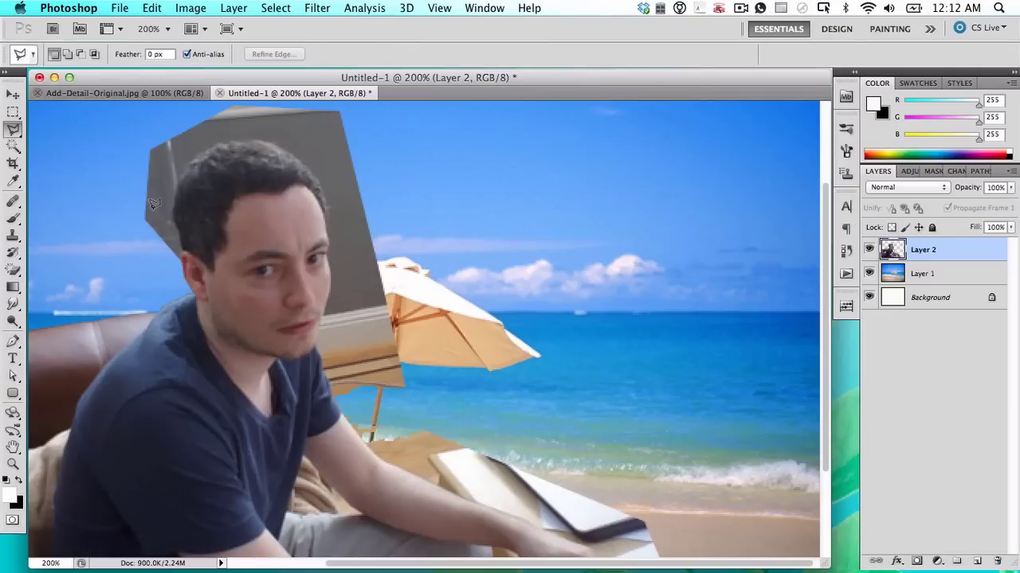
click(183, 257)
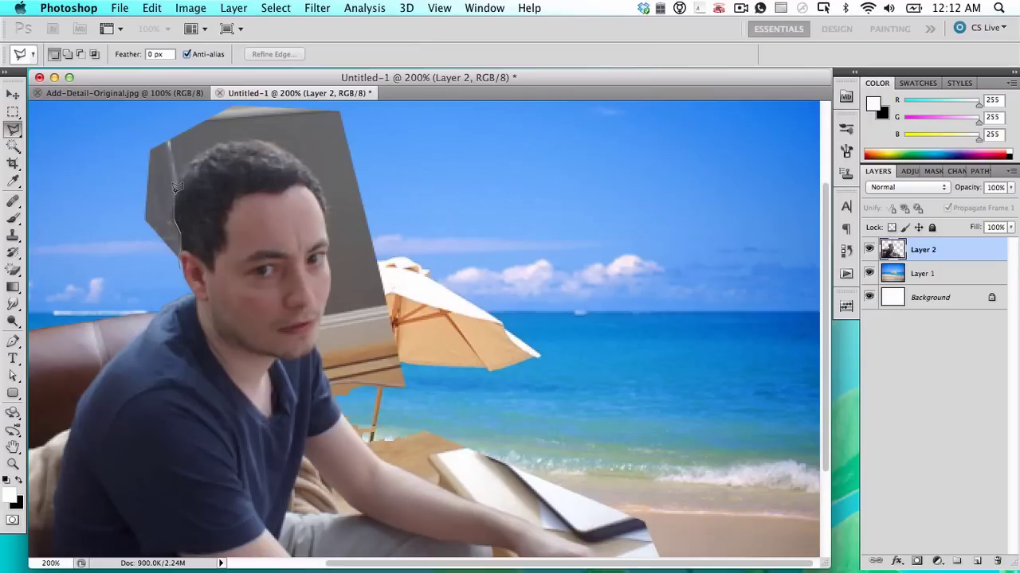
click(207, 143)
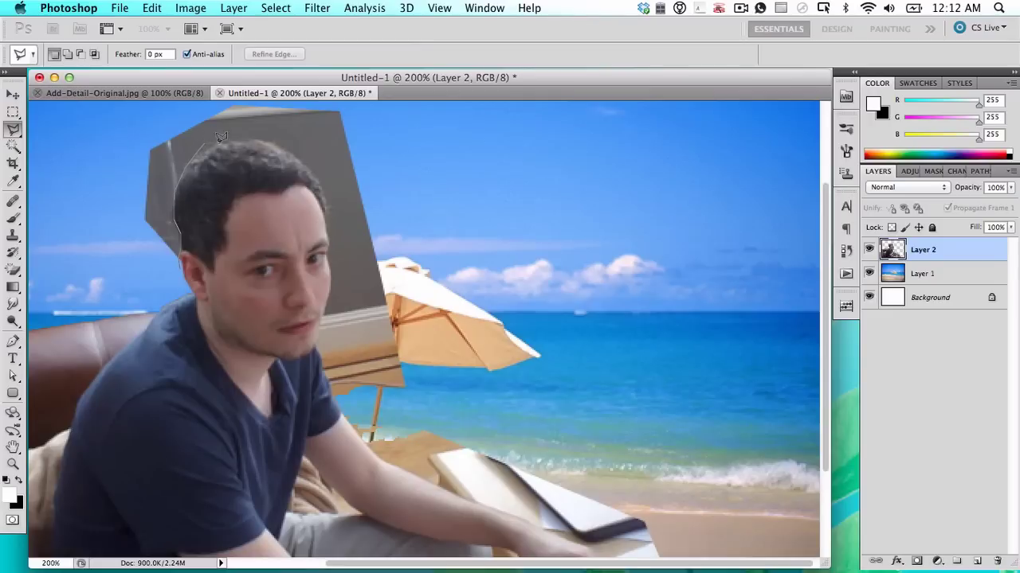
click(260, 111)
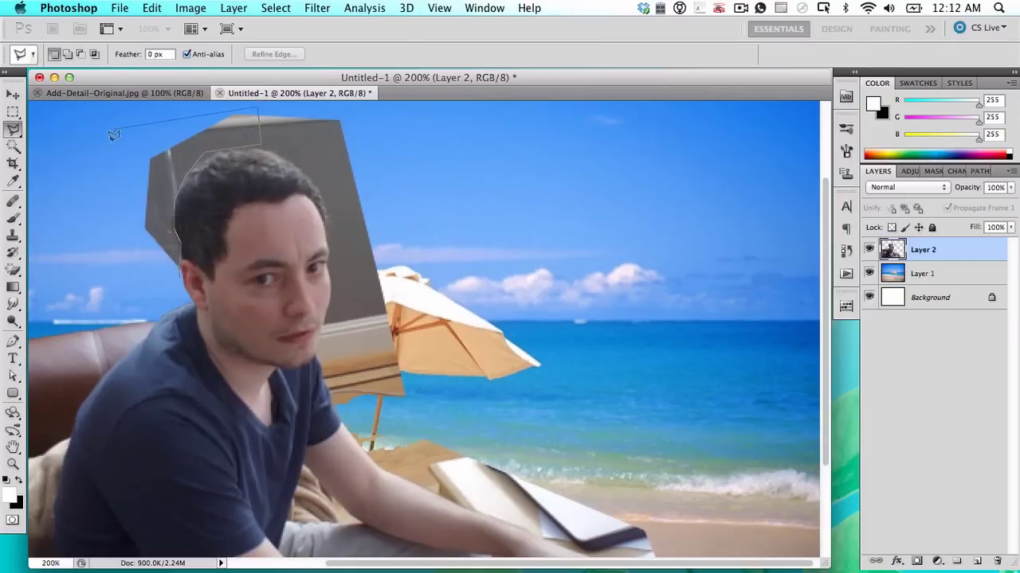
click(91, 286)
key(Delete)
key(m)
key(ctrl+d)
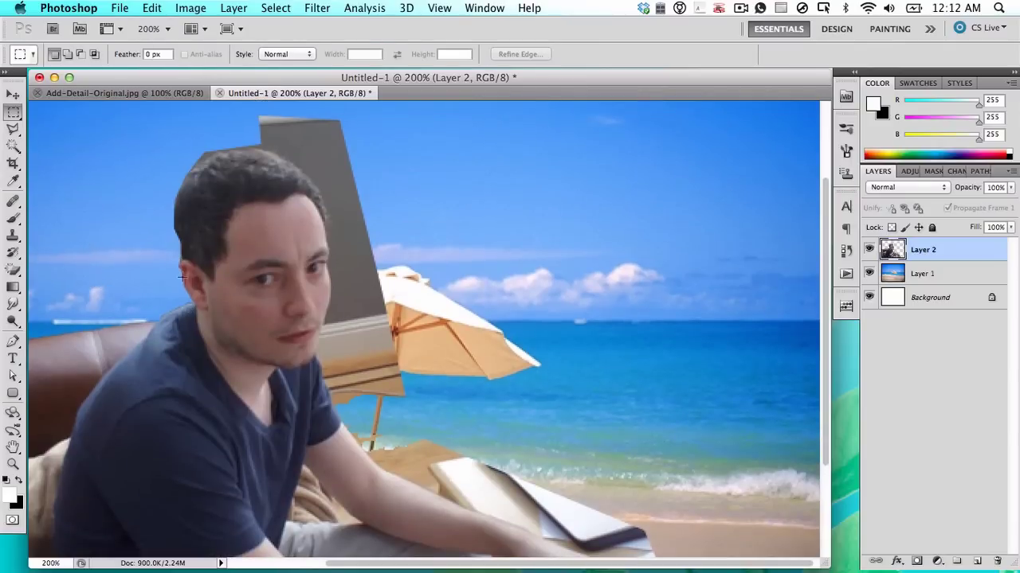
key(l)
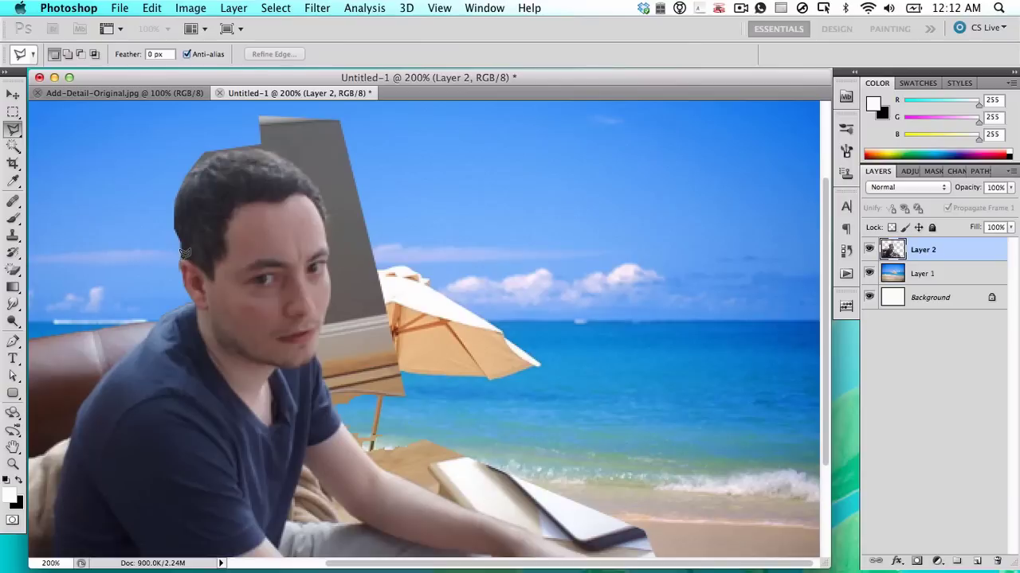
key(m)
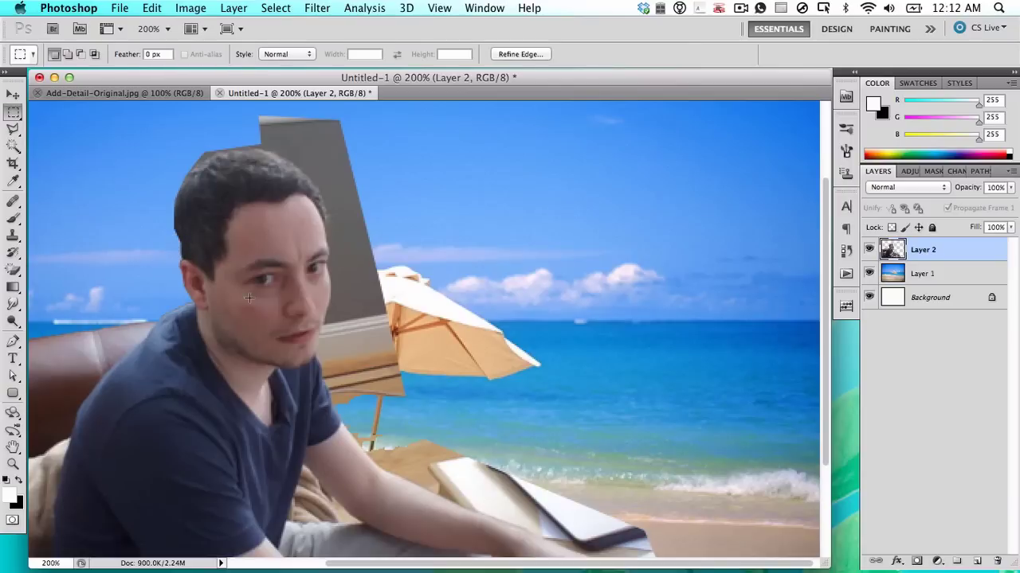
key(e)
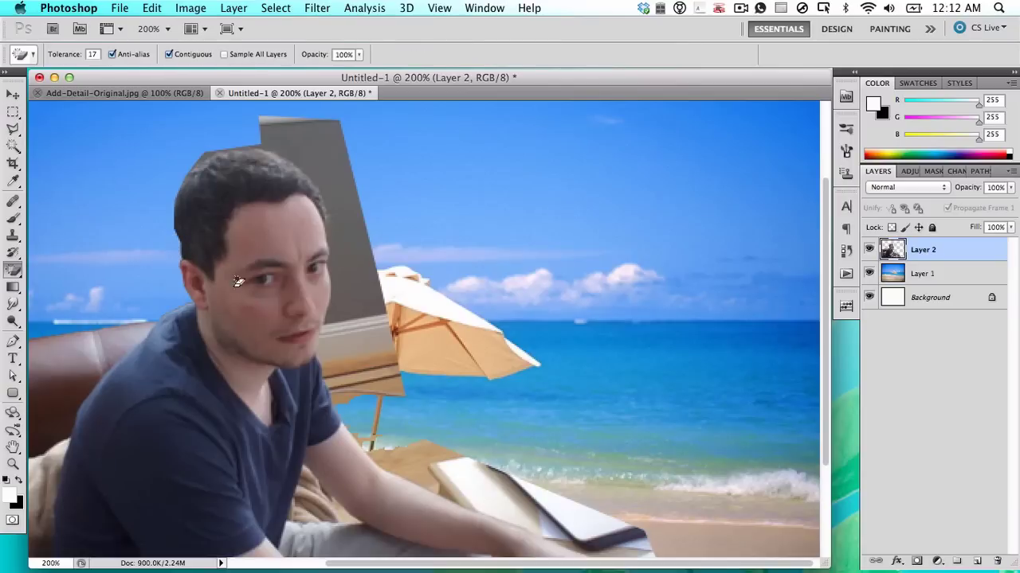
click(12, 270)
Step: Set the standard Eraser to 36% opacity and shrink its brush to 9 px
click(40, 268)
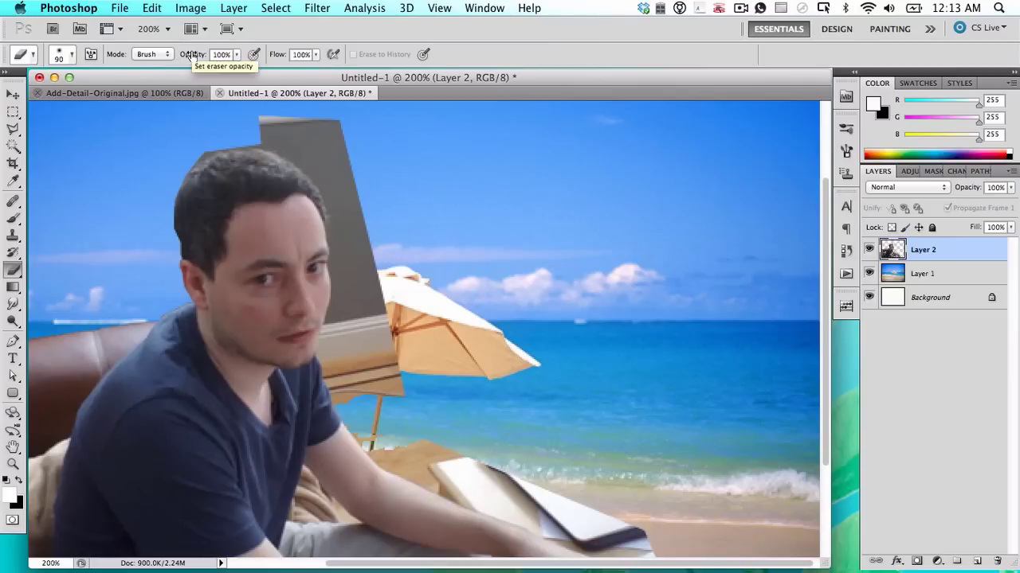
drag(192, 54, 149, 59)
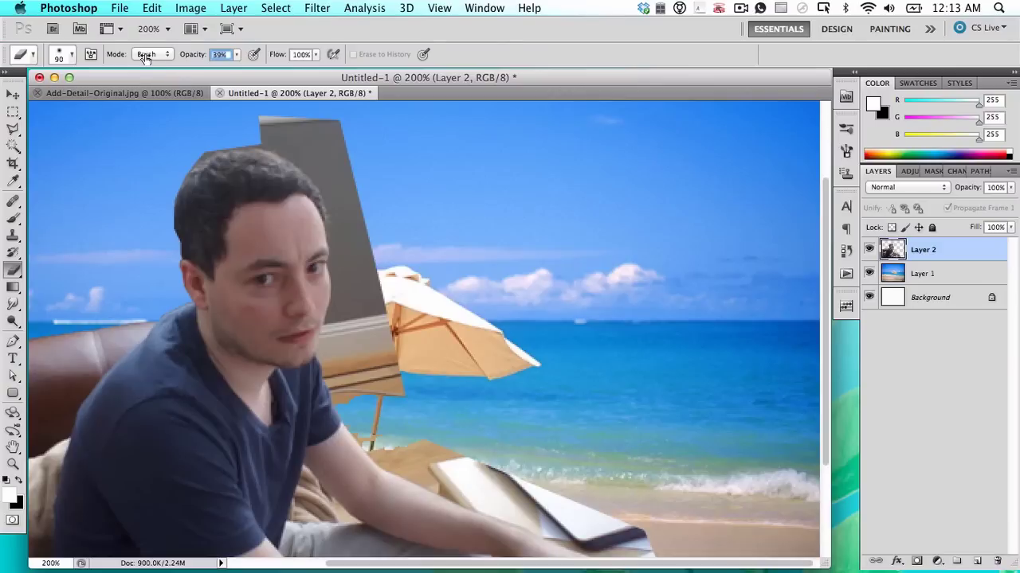
text(36)
key(Return)
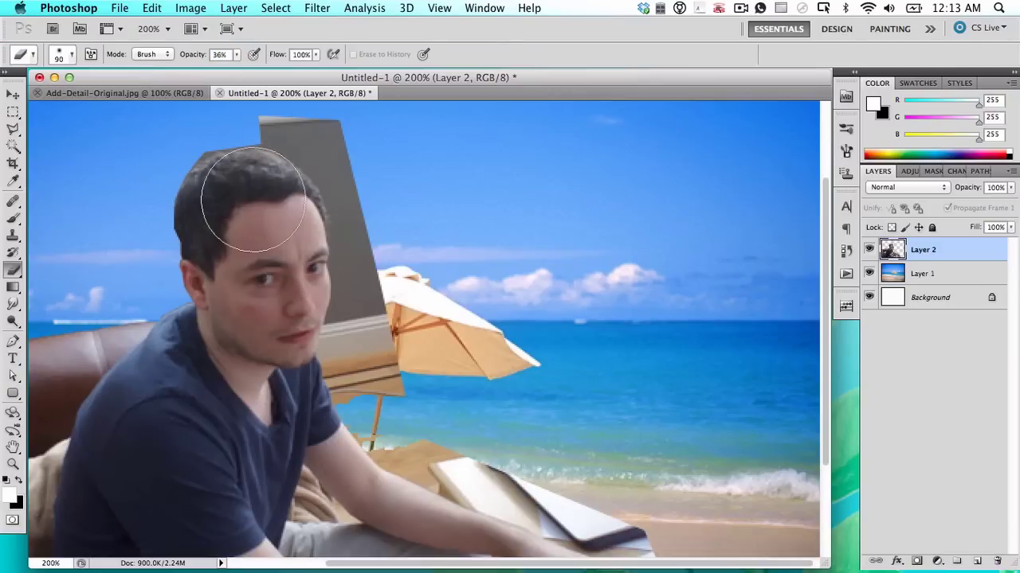
right_click(252, 200)
drag(316, 230, 287, 228)
key(Return)
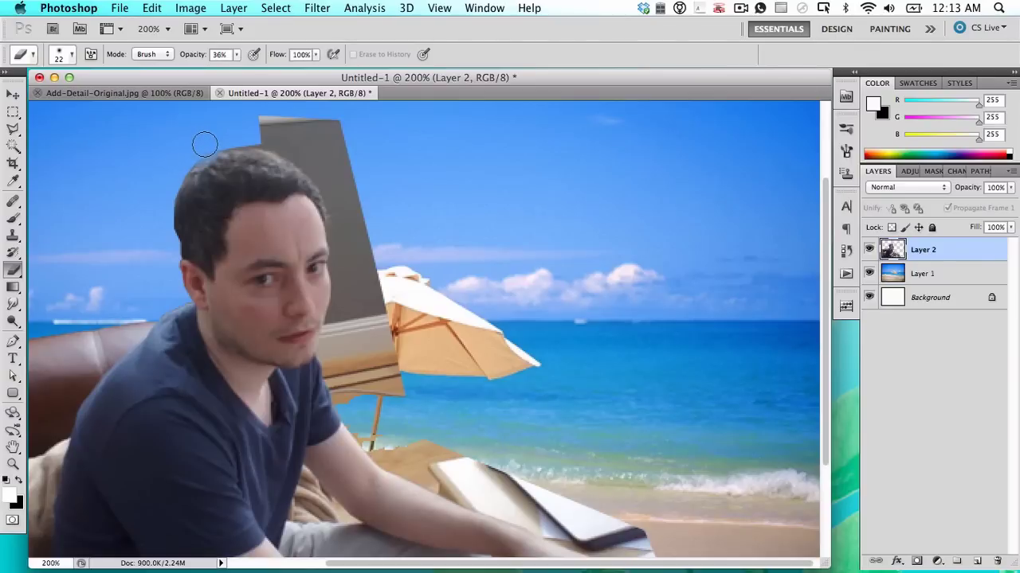
right_click(169, 173)
drag(216, 200, 196, 200)
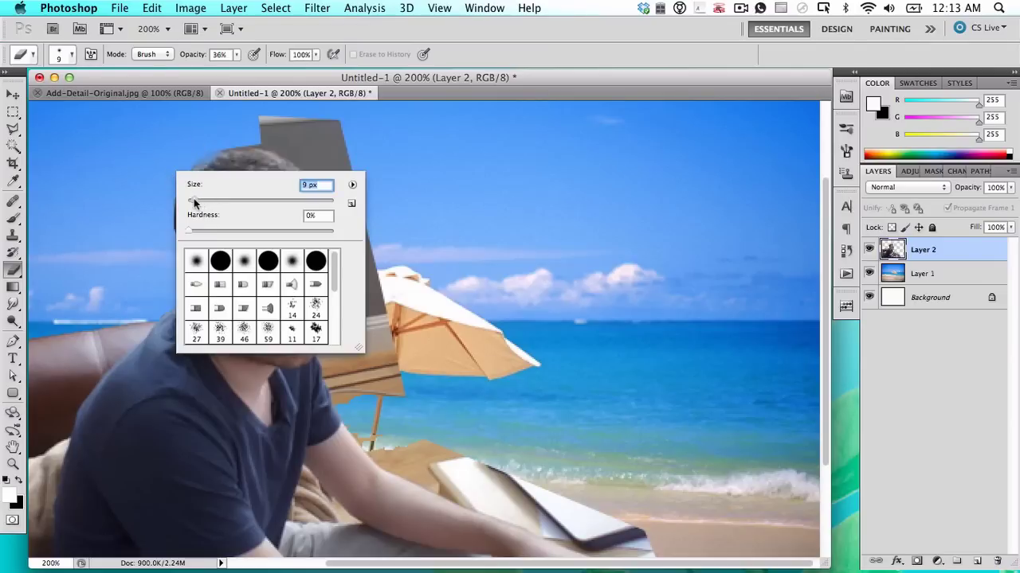
key(Return)
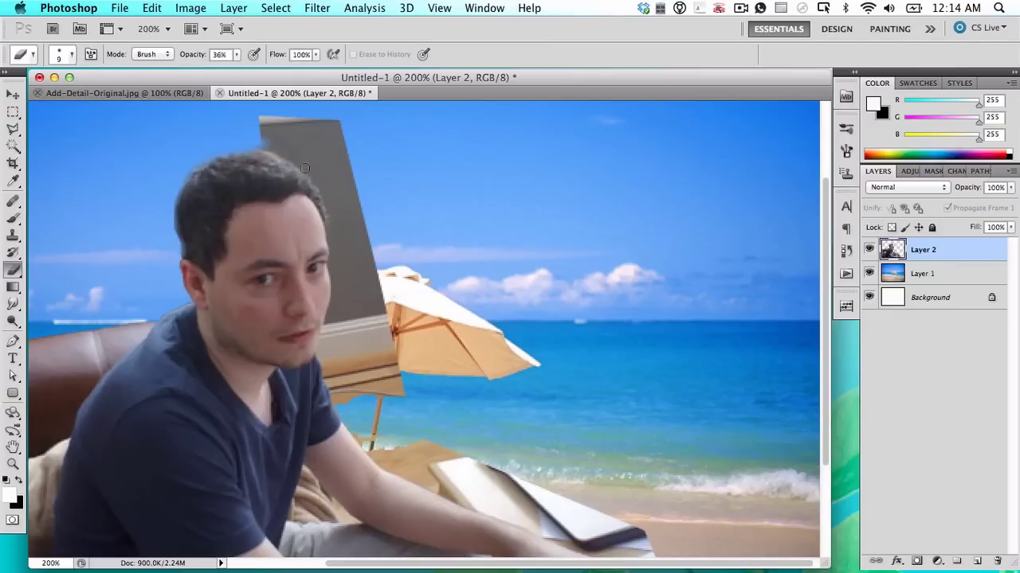
Step: Outline the grey strip beside the head and the lounger patch under the arm, then delete them
key(l)
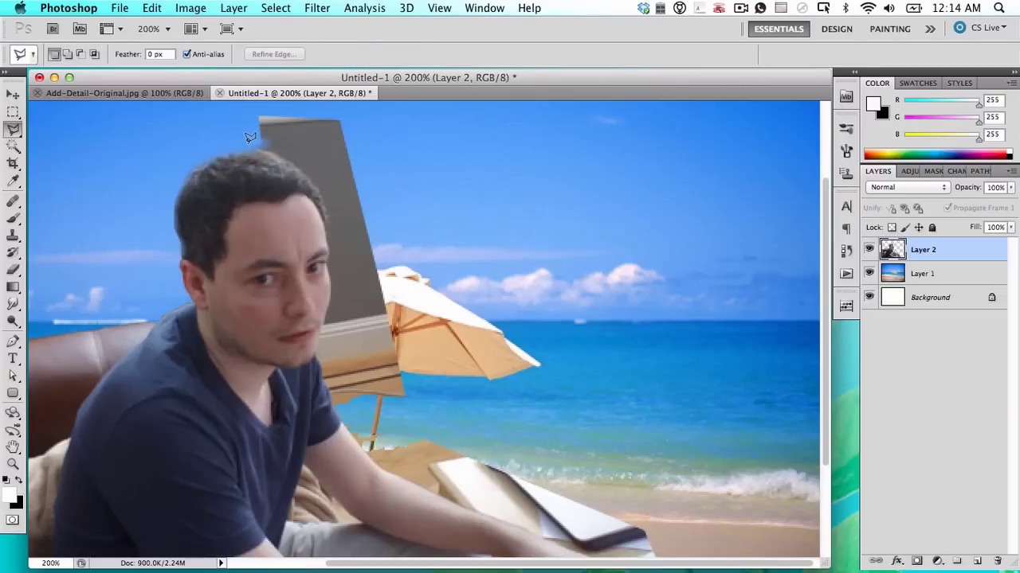
click(252, 145)
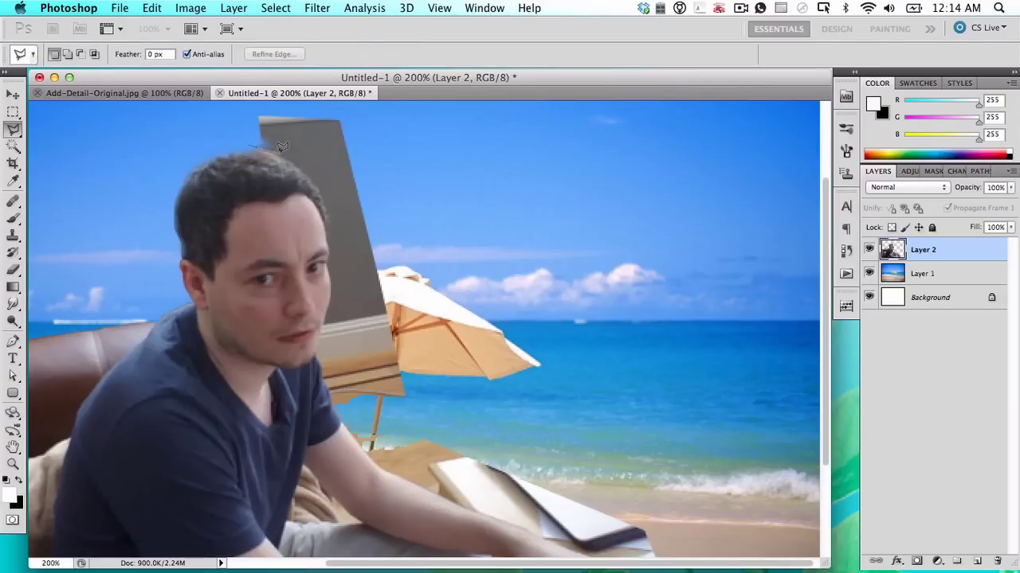
click(305, 168)
click(332, 252)
click(321, 342)
click(340, 407)
click(408, 428)
click(503, 374)
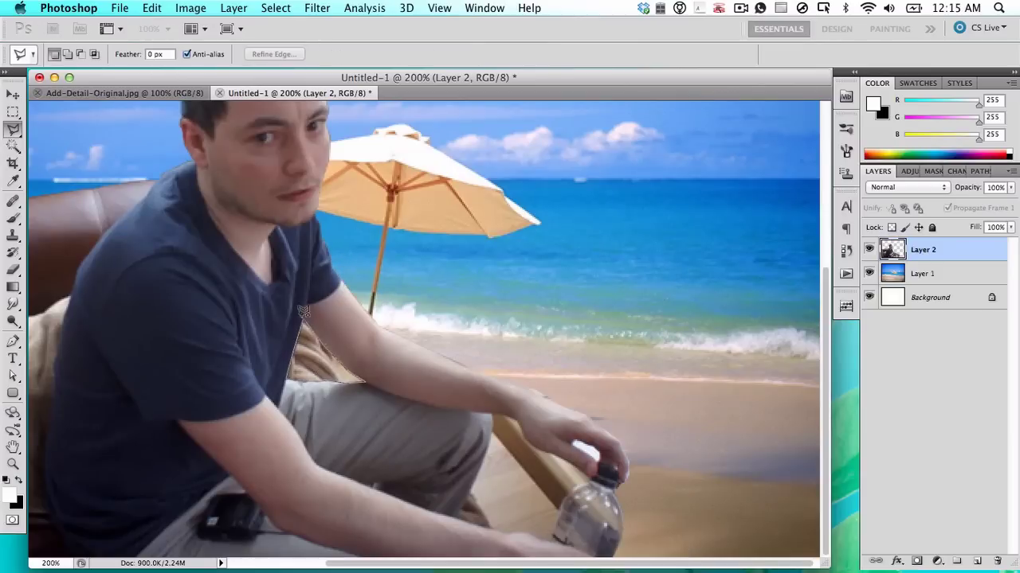
click(488, 451)
click(458, 518)
click(557, 516)
click(502, 413)
key(Delete)
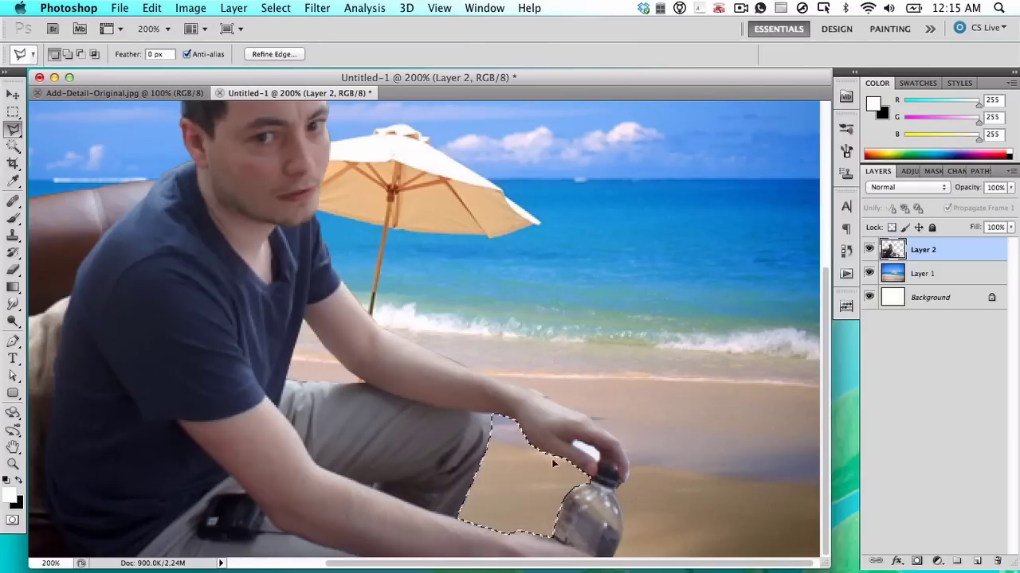
Step: Set the eraser brush to 20 px for softening the edge around the top of the head
key(w)
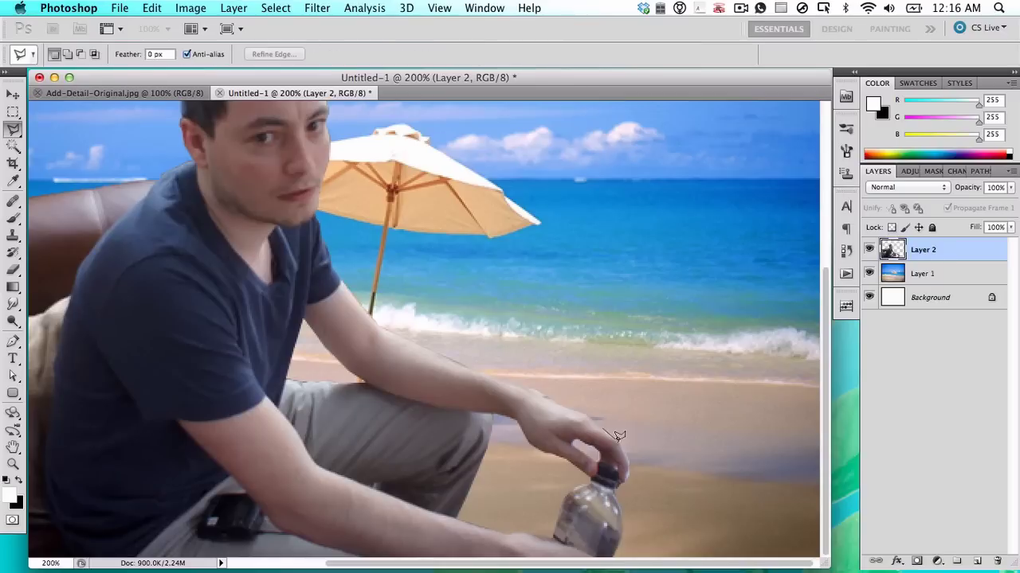
key(b)
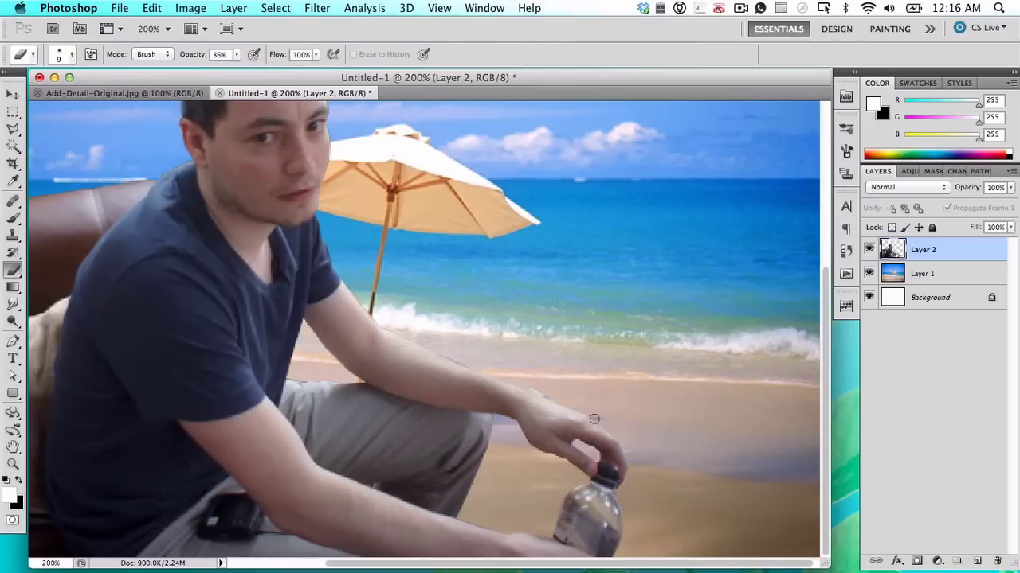
right_click(559, 396)
scroll(414, 319, up, 5)
scroll(414, 319, left, 4)
right_click(466, 223)
key(Escape)
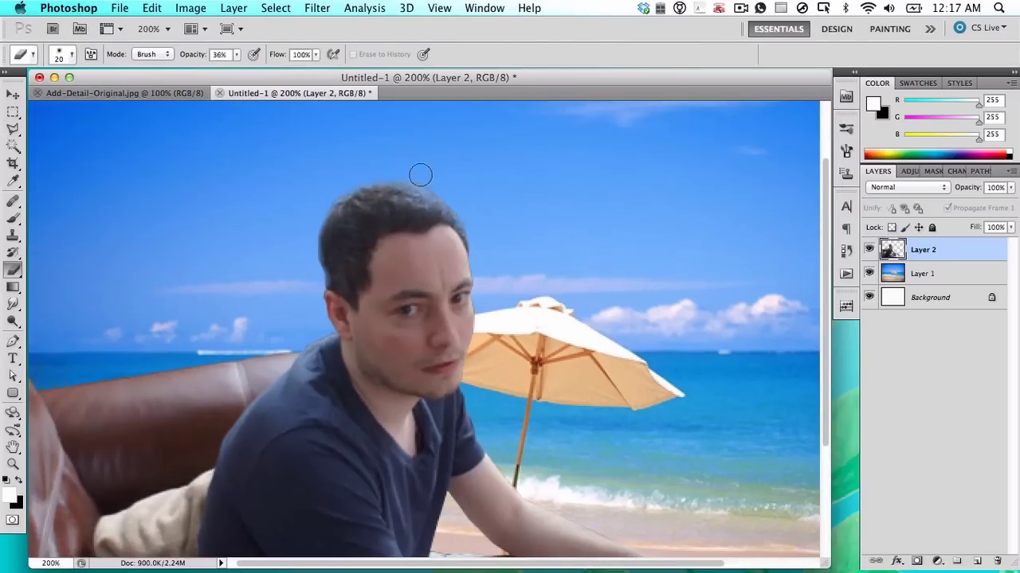
scroll(478, 227, down, 5)
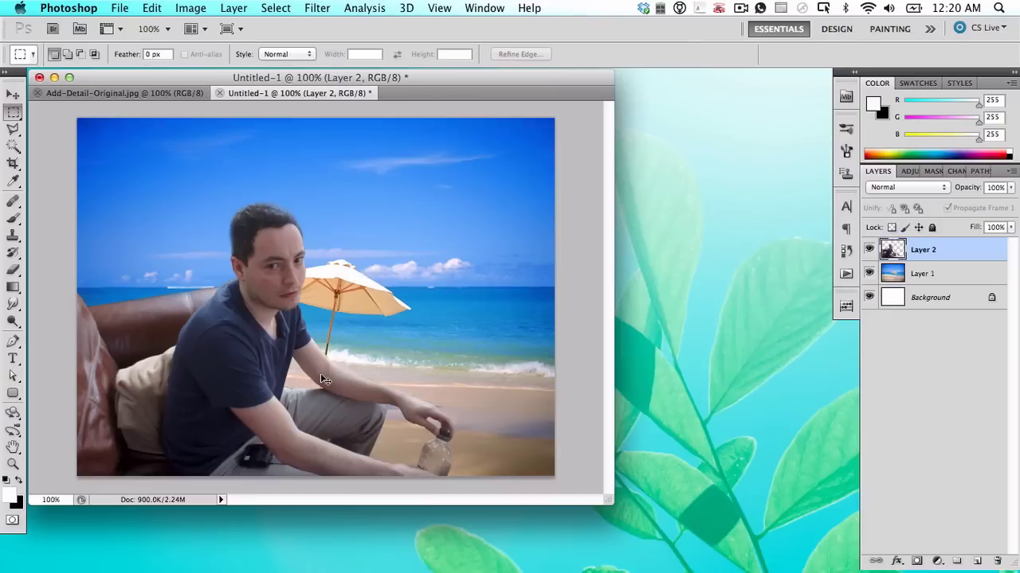
key(super+u)
drag(535, 343, 545, 348)
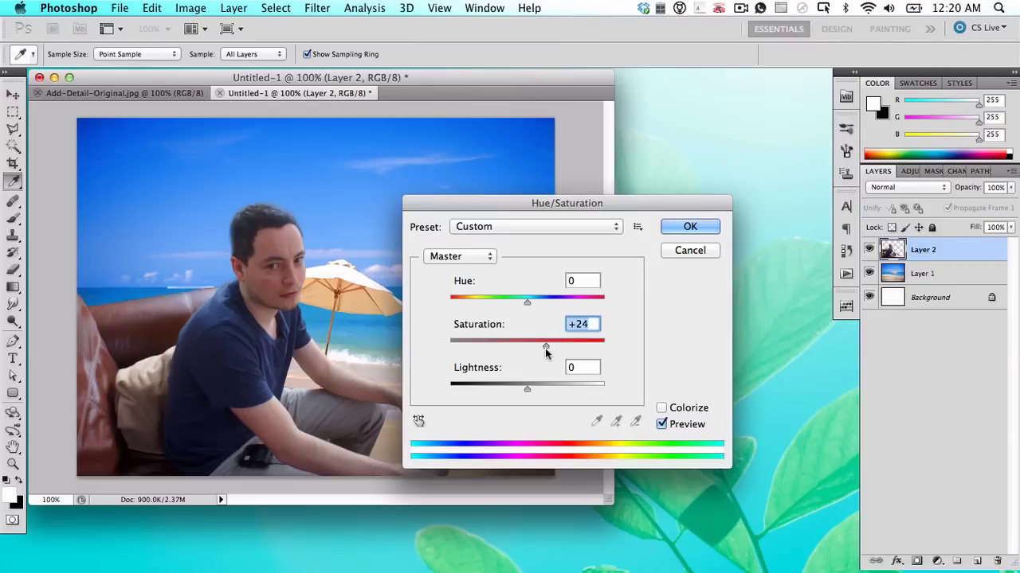
key(Return)
key(m)
click(190, 8)
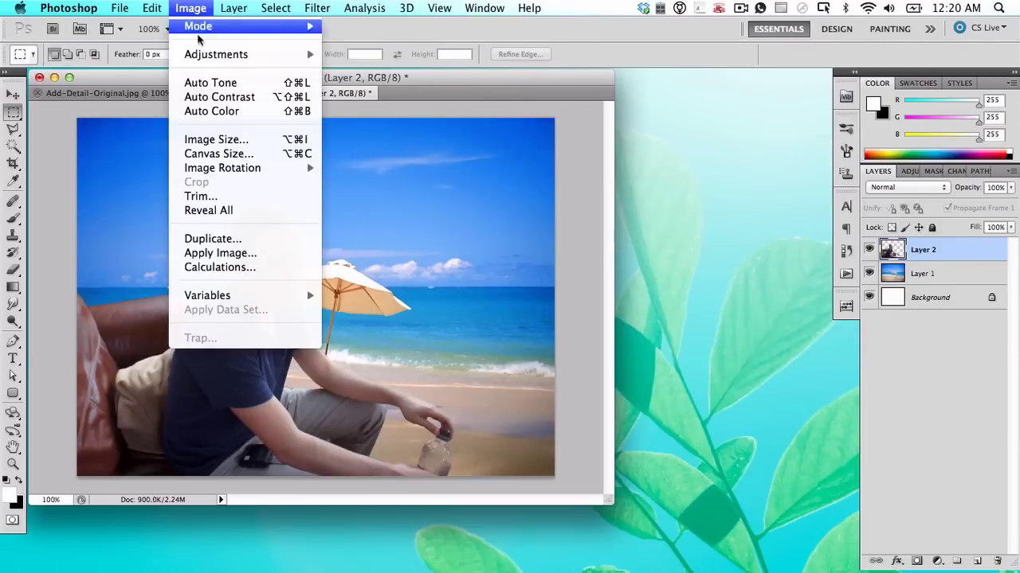
mouse_move(208, 56)
click(374, 139)
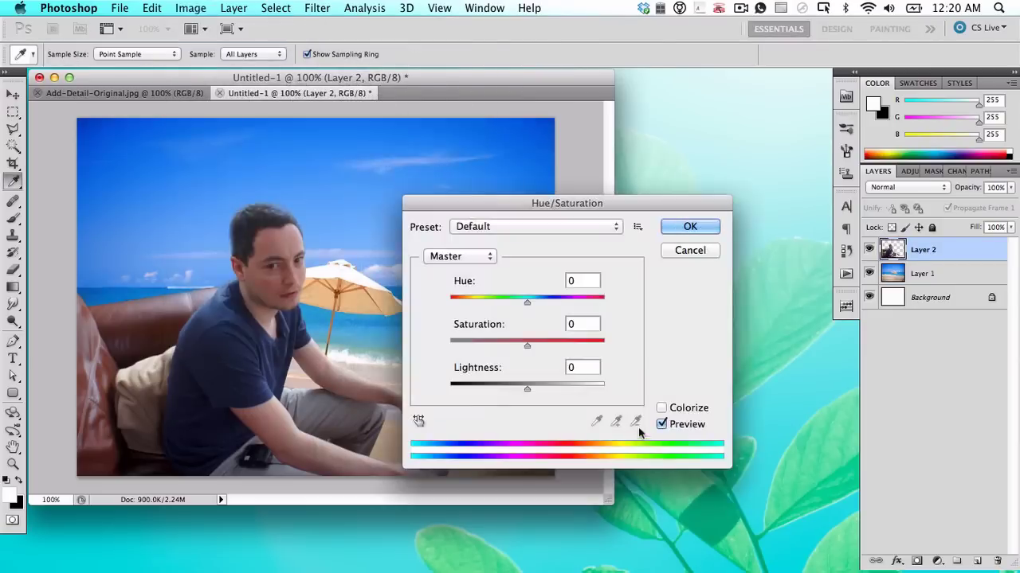
drag(531, 344, 580, 350)
text(0)
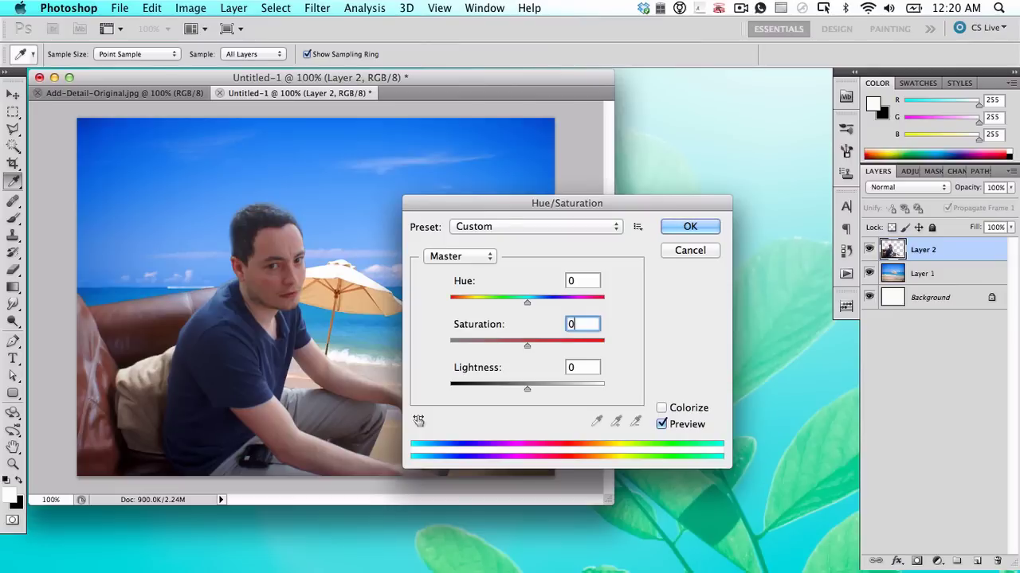
click(689, 250)
key(m)
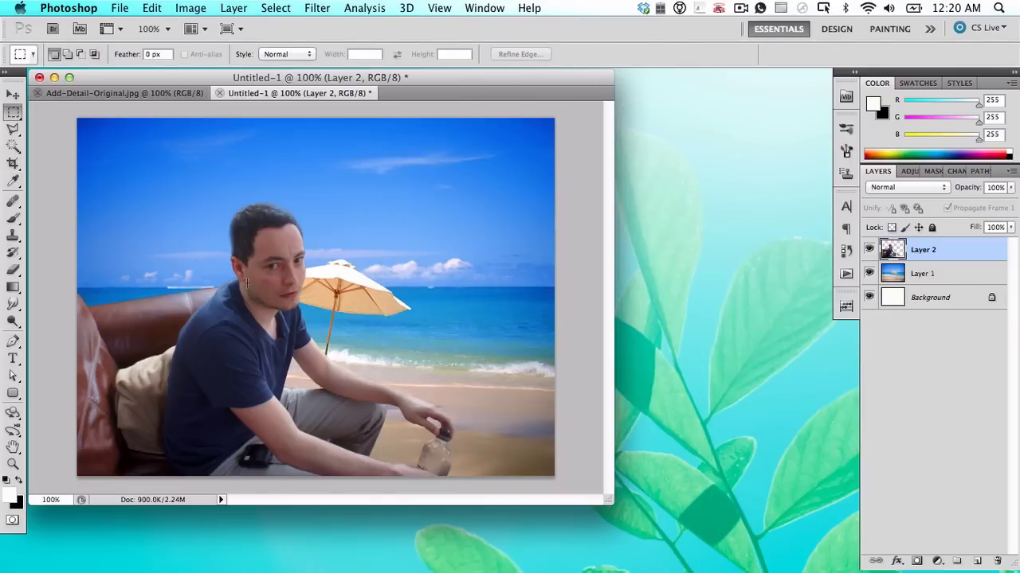
Step: Open Match Color for the man's layer with this composite's Layer 1 as the source
click(188, 8)
mouse_move(203, 54)
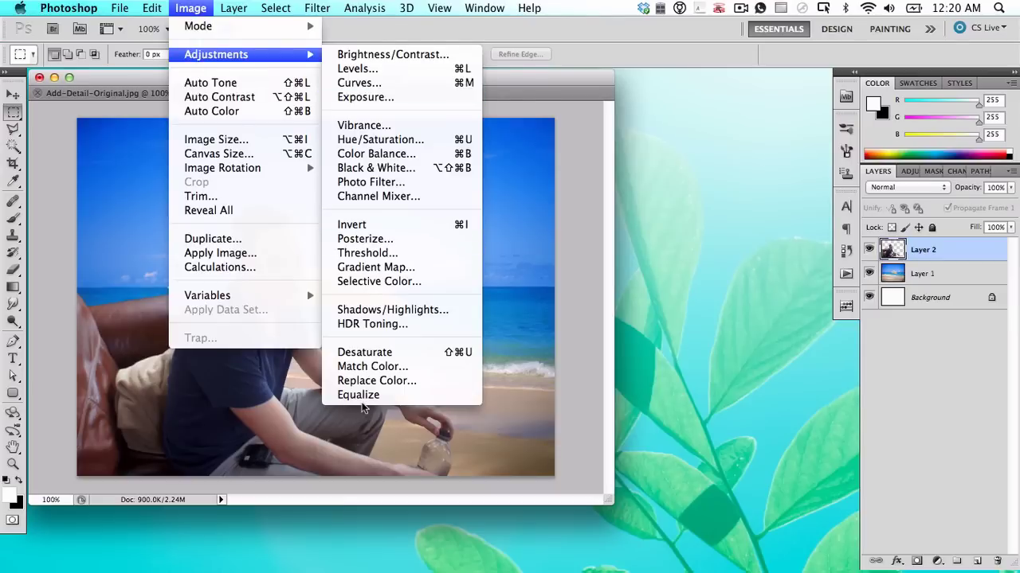
click(359, 368)
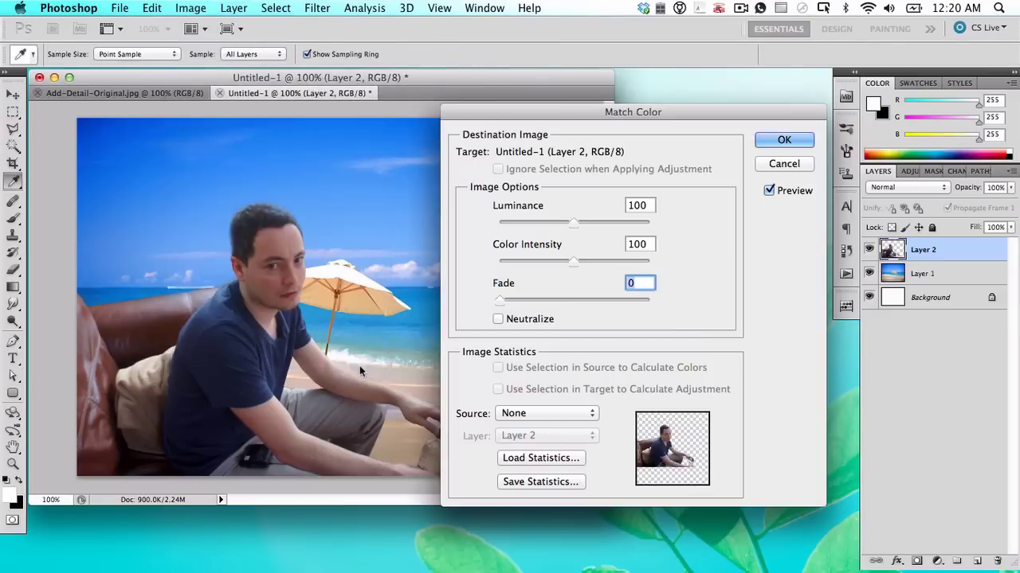
click(568, 414)
click(564, 436)
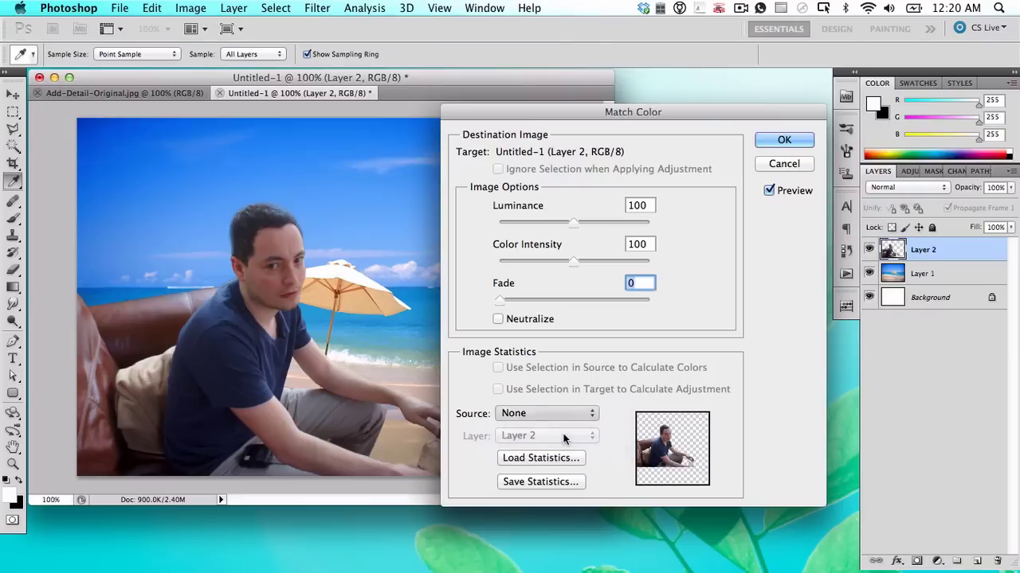
click(562, 434)
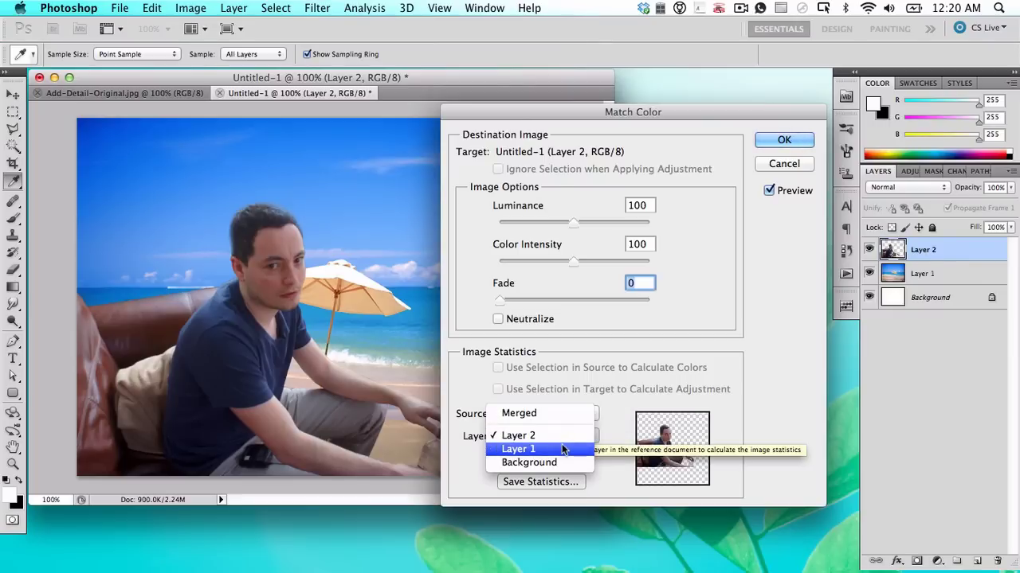
click(562, 450)
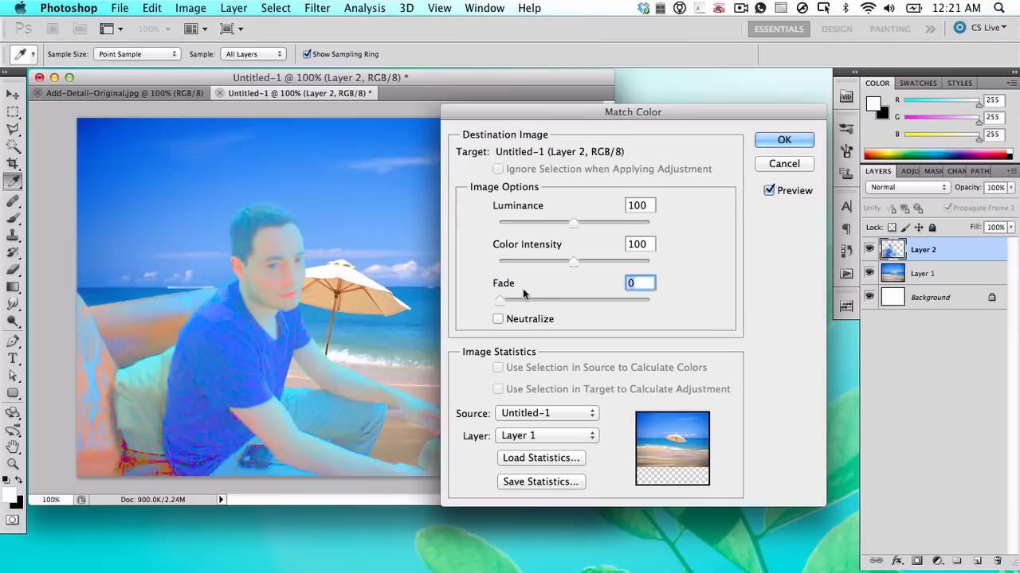
Step: Set Luminance 120, Color Intensity 111, Fade 64, enable Neutralize, and apply the match
drag(509, 298, 552, 302)
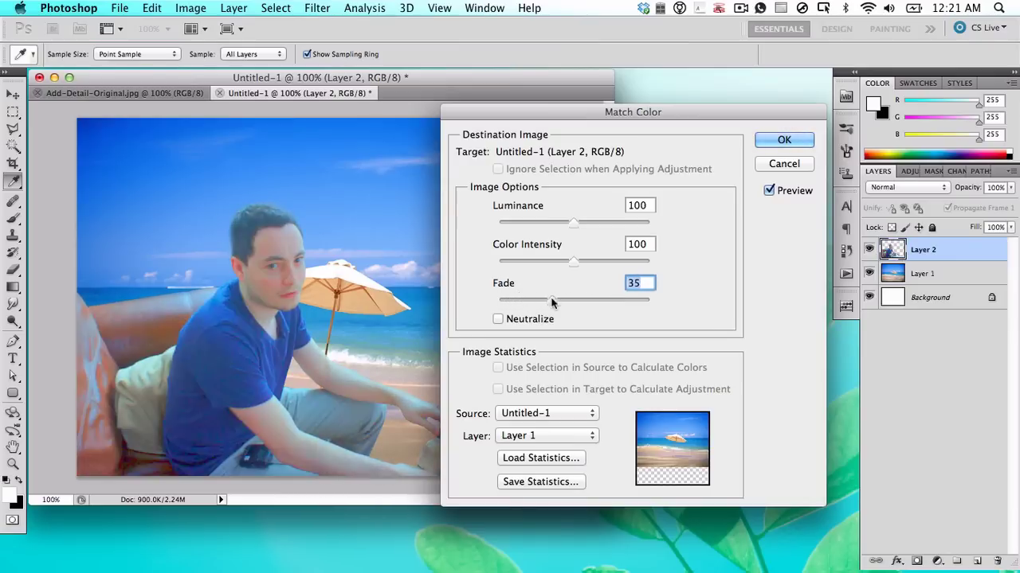
mouse_move(591, 224)
mouse_down()
mouse_move(602, 217)
mouse_move(546, 220)
mouse_move(589, 221)
mouse_up()
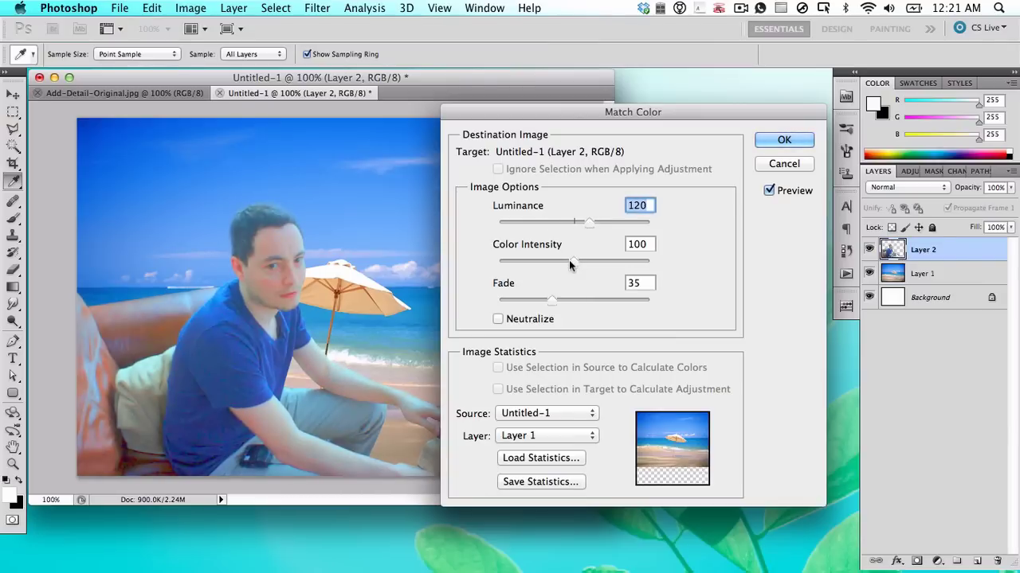
mouse_move(570, 261)
mouse_down()
mouse_move(592, 260)
mouse_move(581, 260)
mouse_up()
click(536, 318)
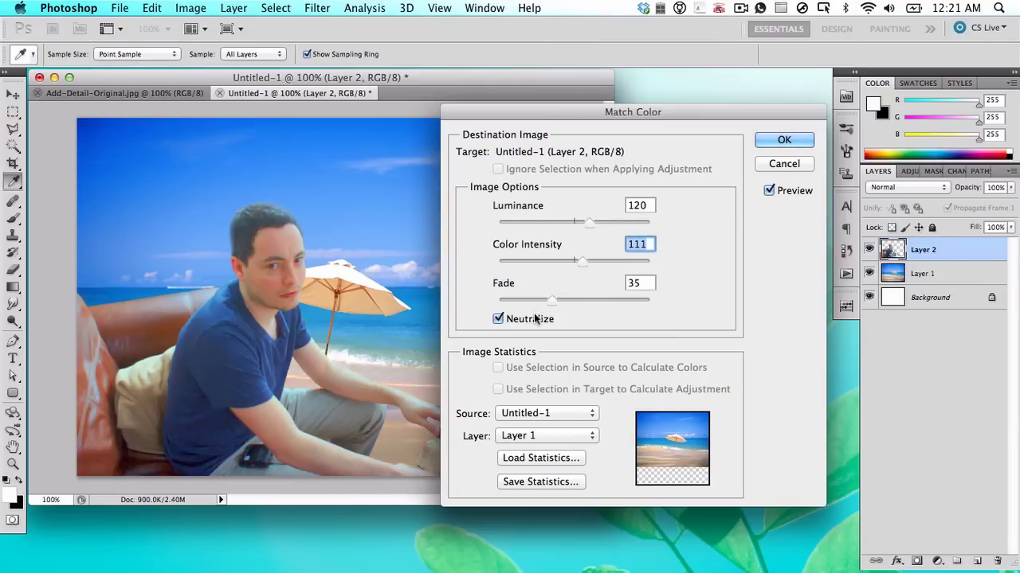
drag(552, 300, 593, 296)
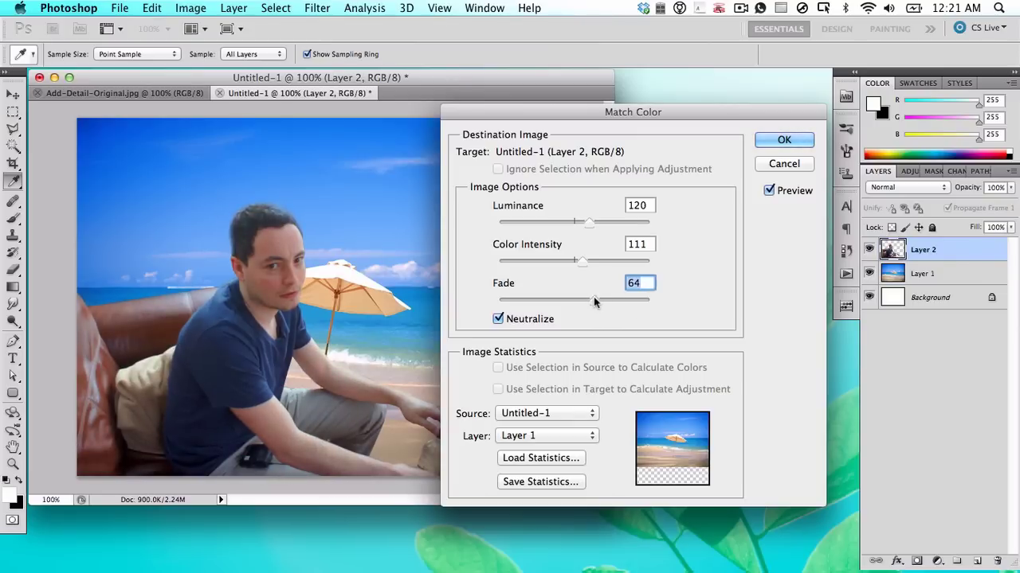
click(763, 140)
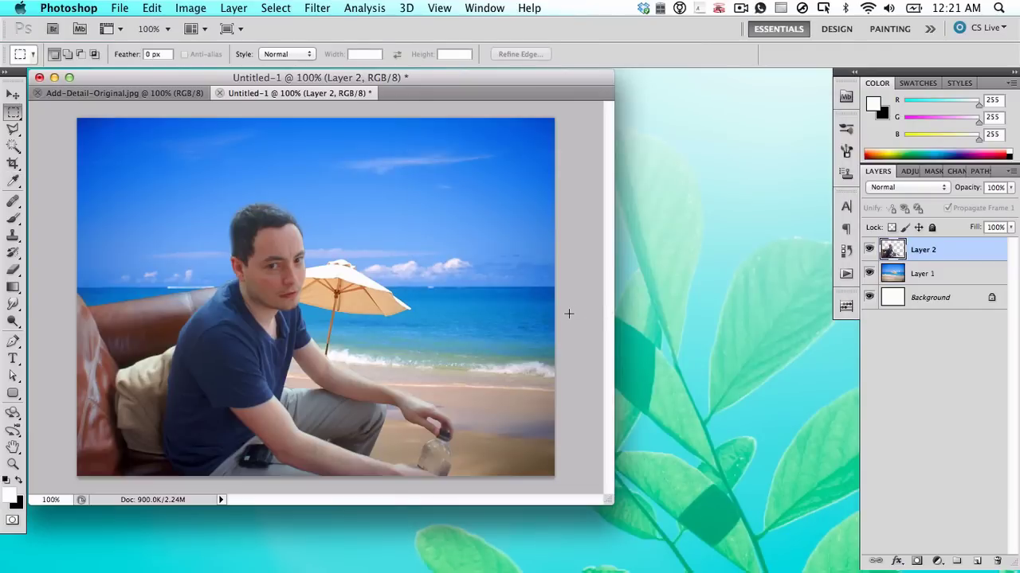
Step: Load Layer 2's outline of the man as a selection and invert it
super+click(889, 252)
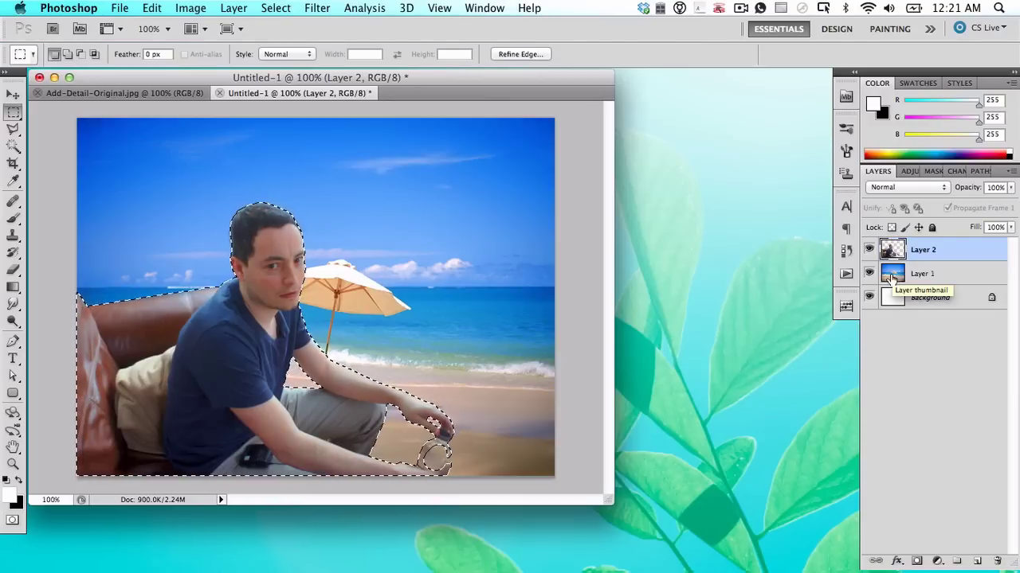
click(276, 8)
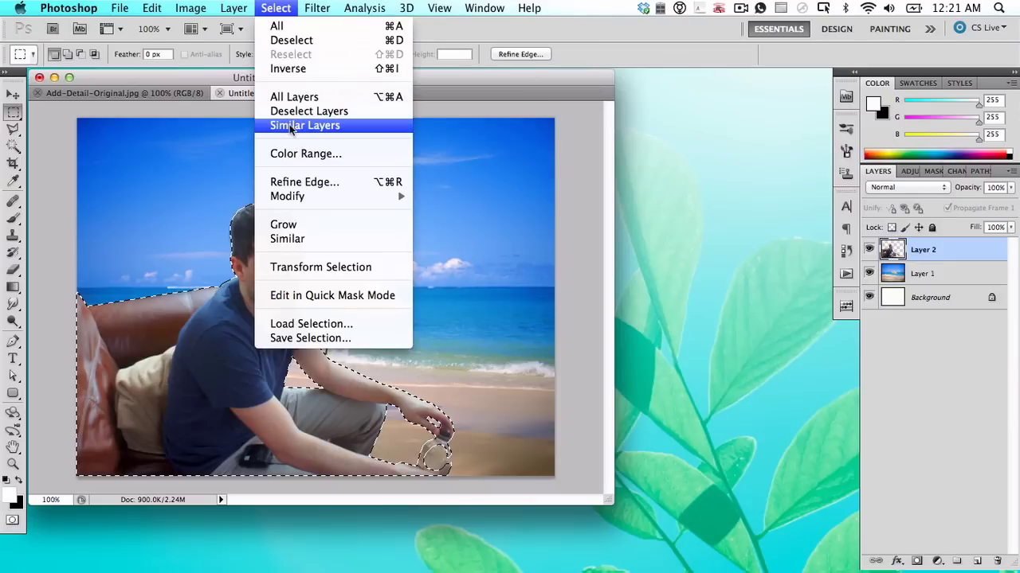
click(288, 69)
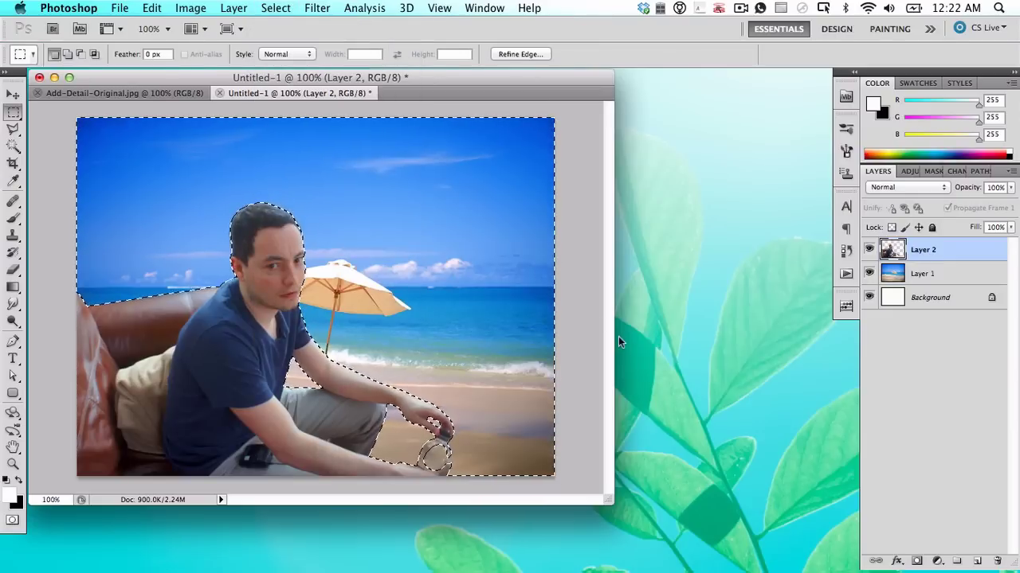
click(276, 8)
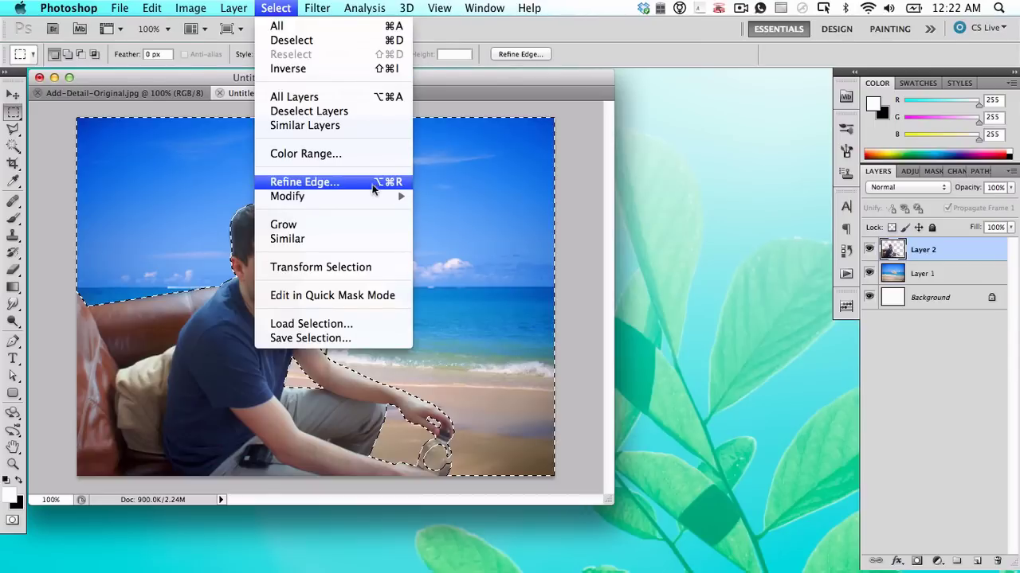
Step: Refine the inverted selection's edge with Shift Edge +84 and a 2.5 px feather
click(379, 184)
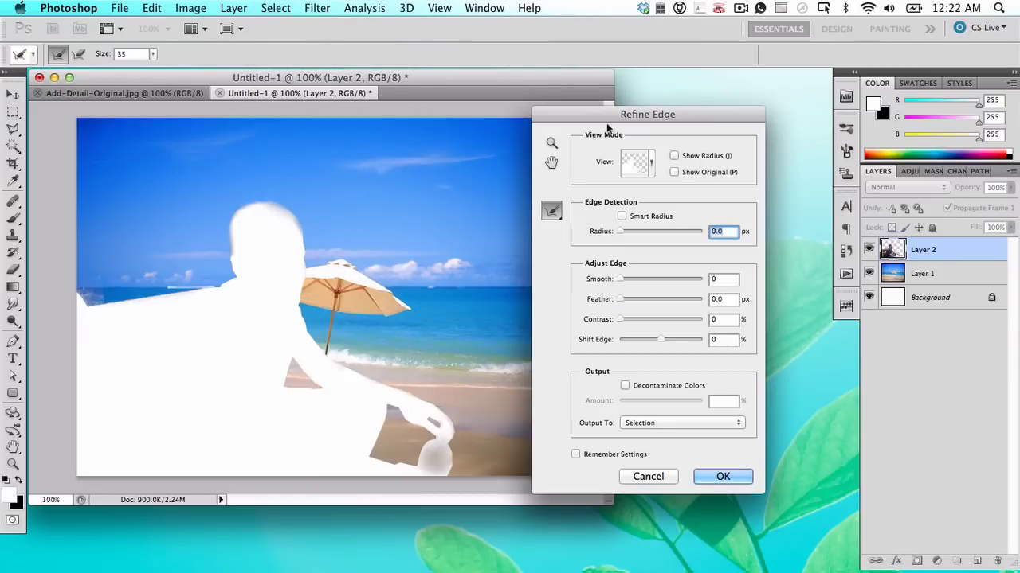
drag(607, 118, 595, 121)
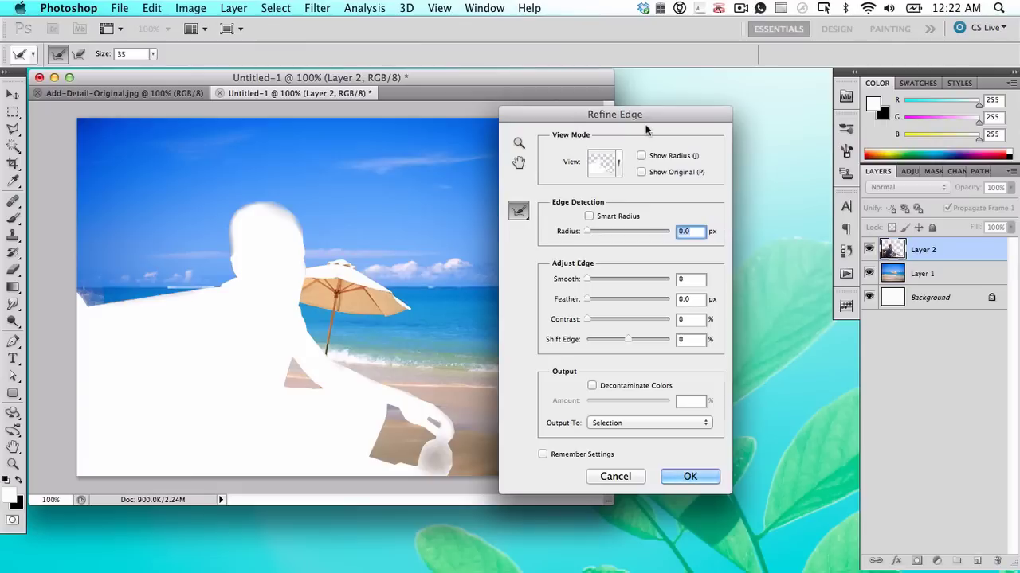
drag(660, 119, 692, 126)
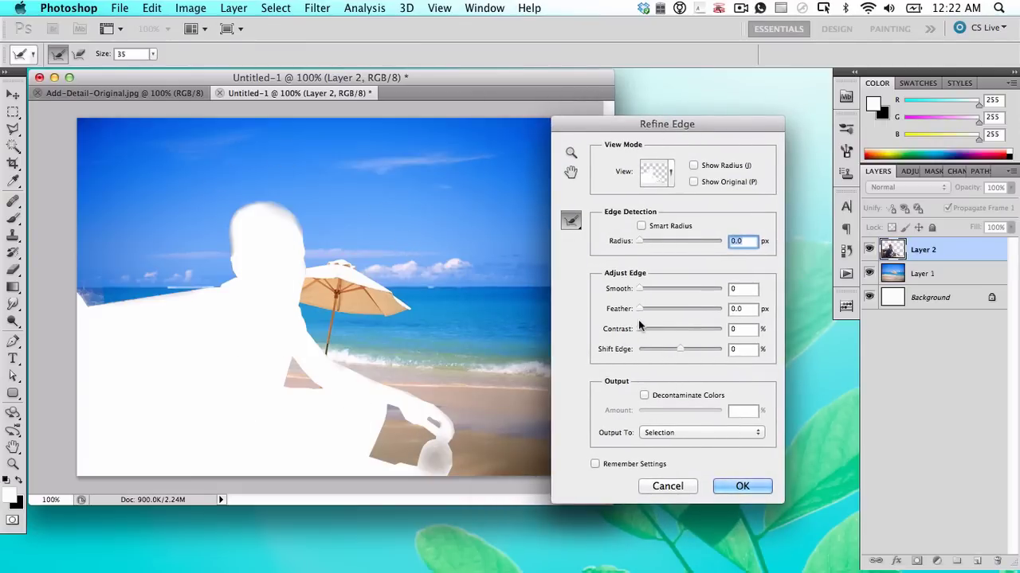
drag(681, 349, 703, 350)
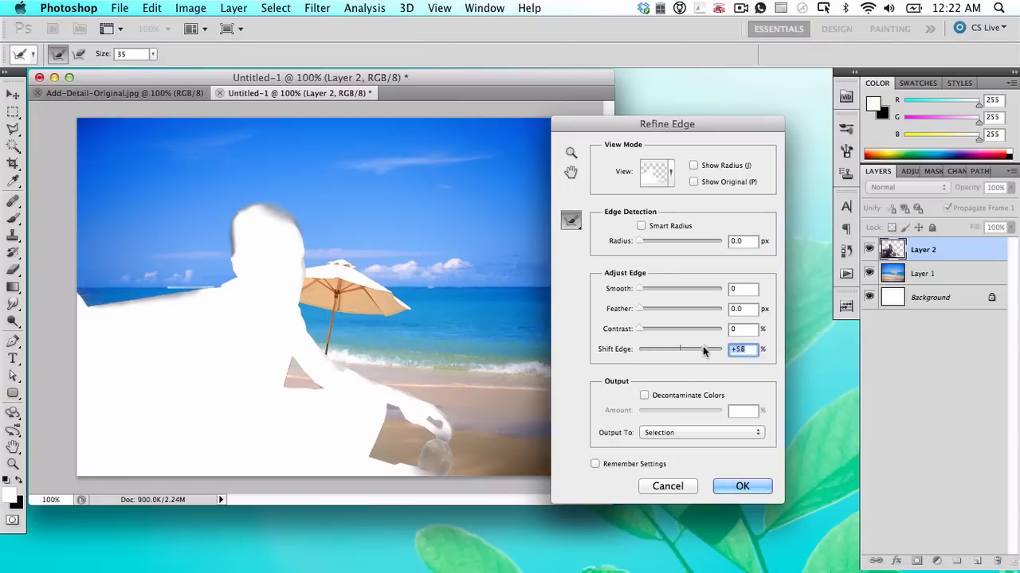
drag(702, 348, 713, 349)
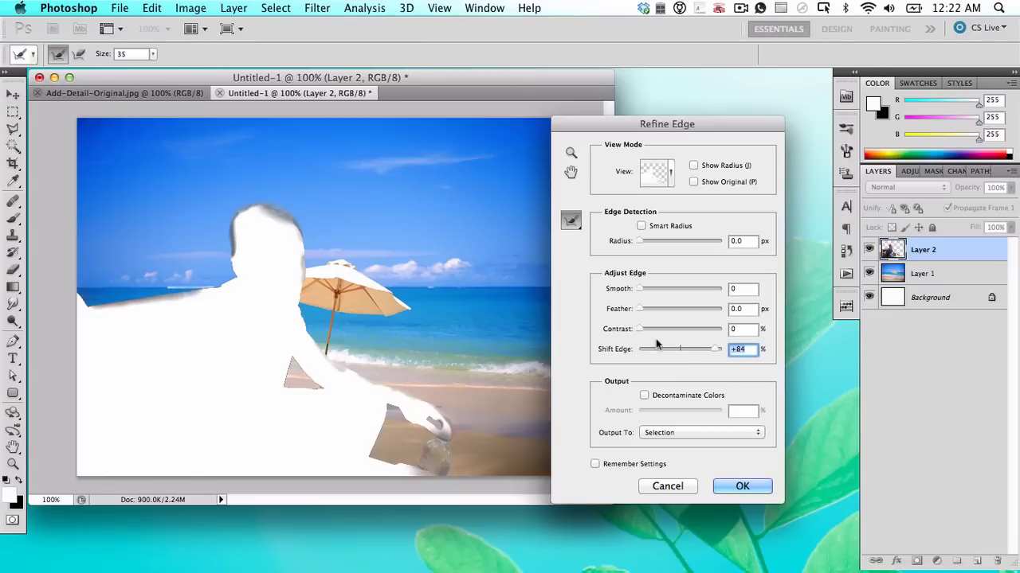
drag(640, 314, 650, 312)
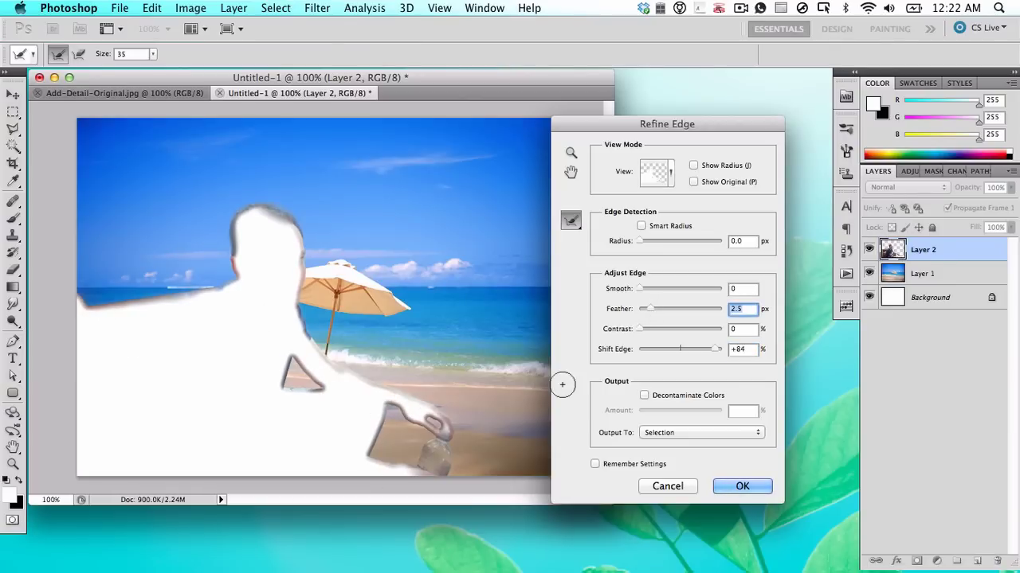
click(737, 486)
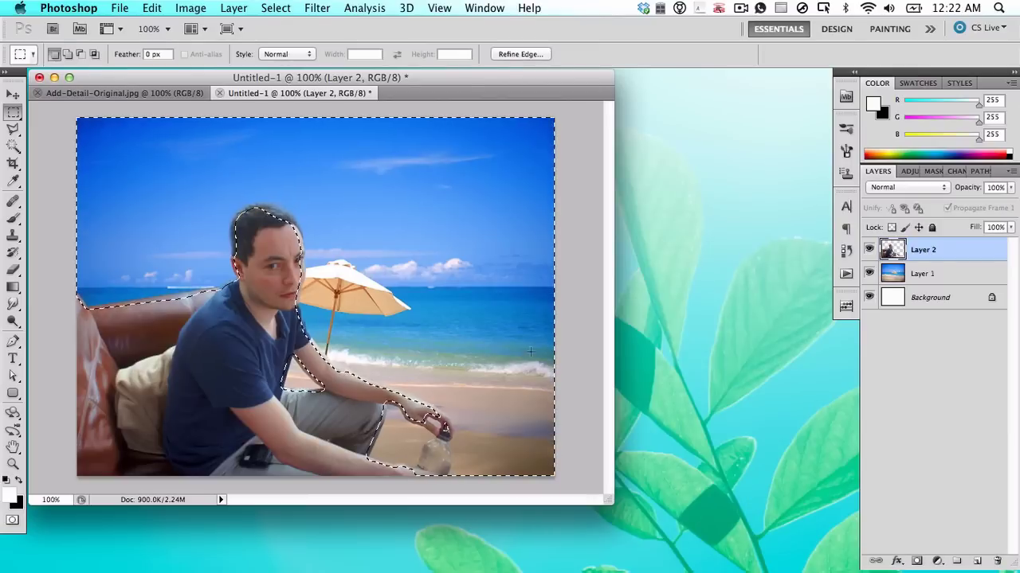
click(893, 274)
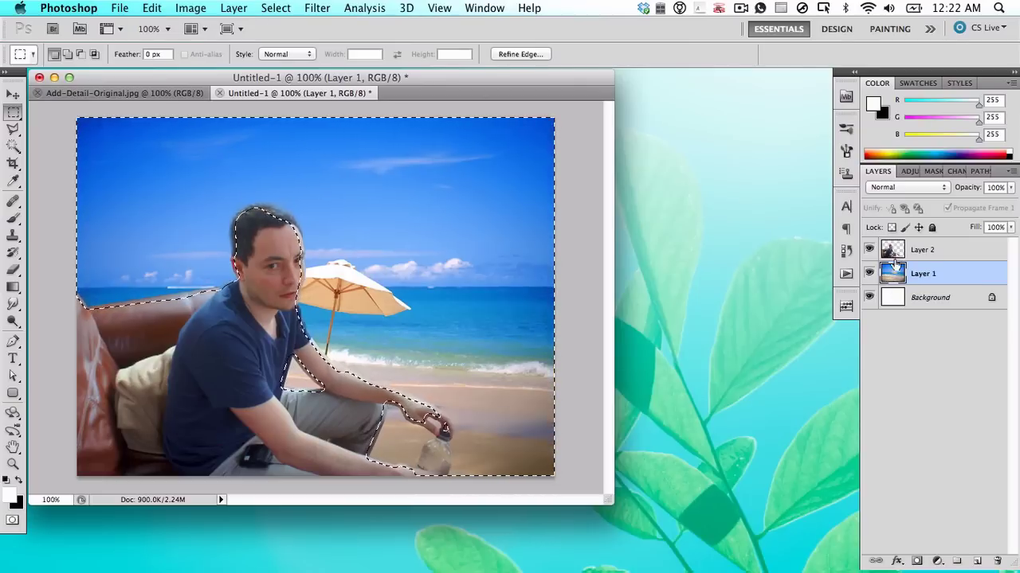
Step: Paste the selected surroundings from Layer 2 into a new Layer 3 at 33% opacity
click(895, 250)
key(super+v)
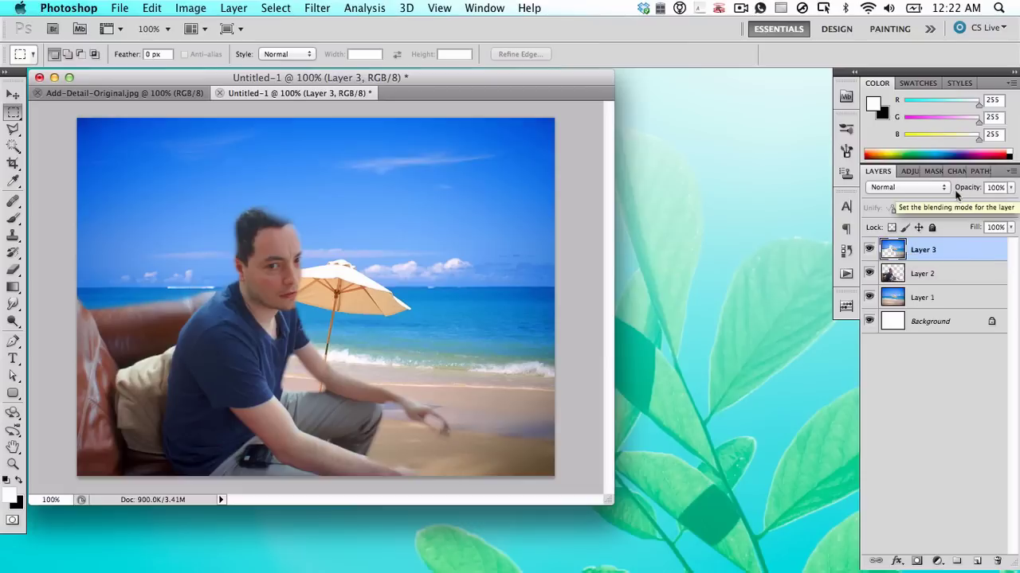
mouse_move(966, 188)
mouse_down()
mouse_move(712, 192)
mouse_move(740, 195)
mouse_up()
Step: Erase Layer 3's overlay from the man's head with an 80 px eraser
key(e)
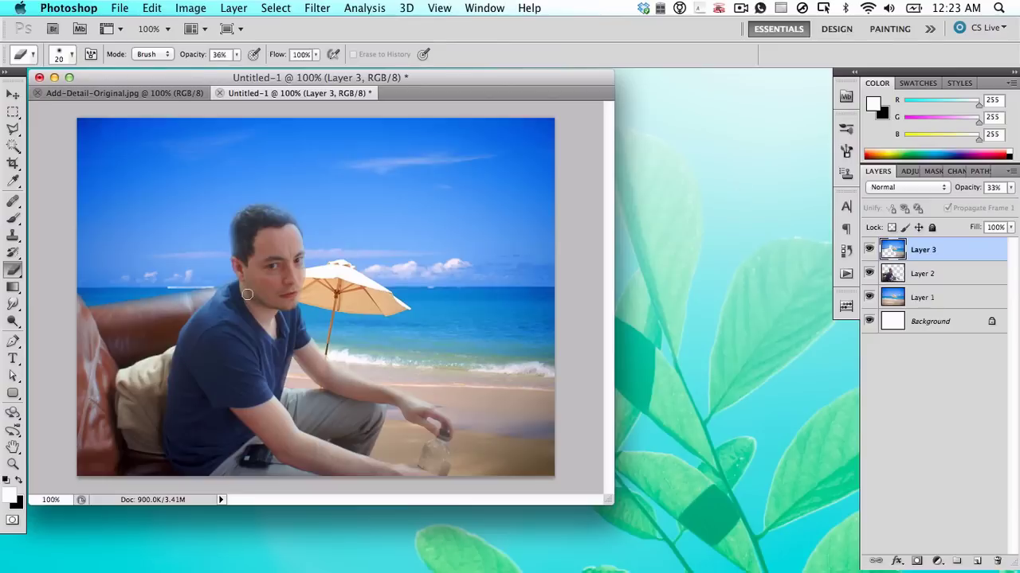
right_click(262, 217)
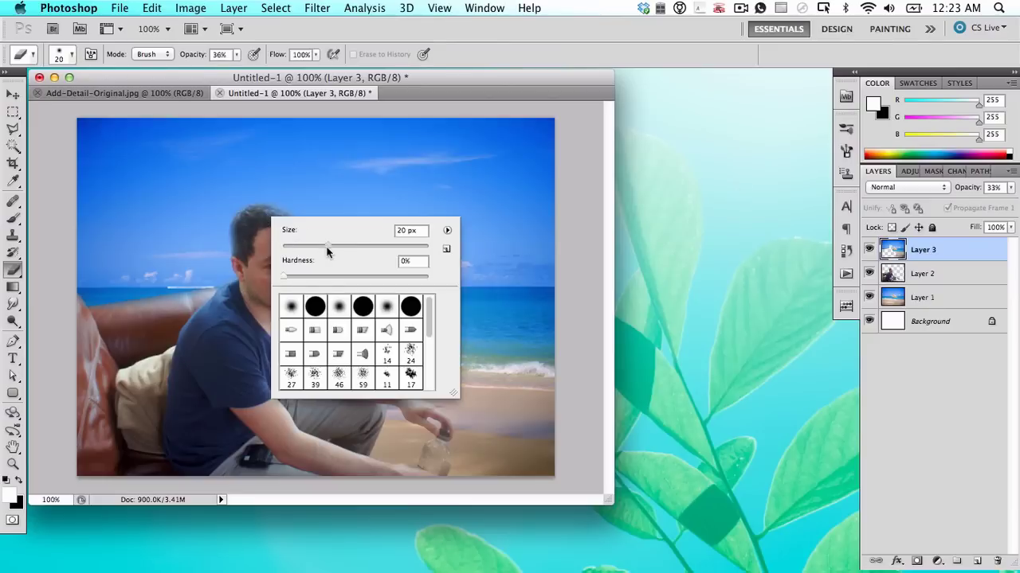
drag(329, 250, 339, 251)
click(239, 239)
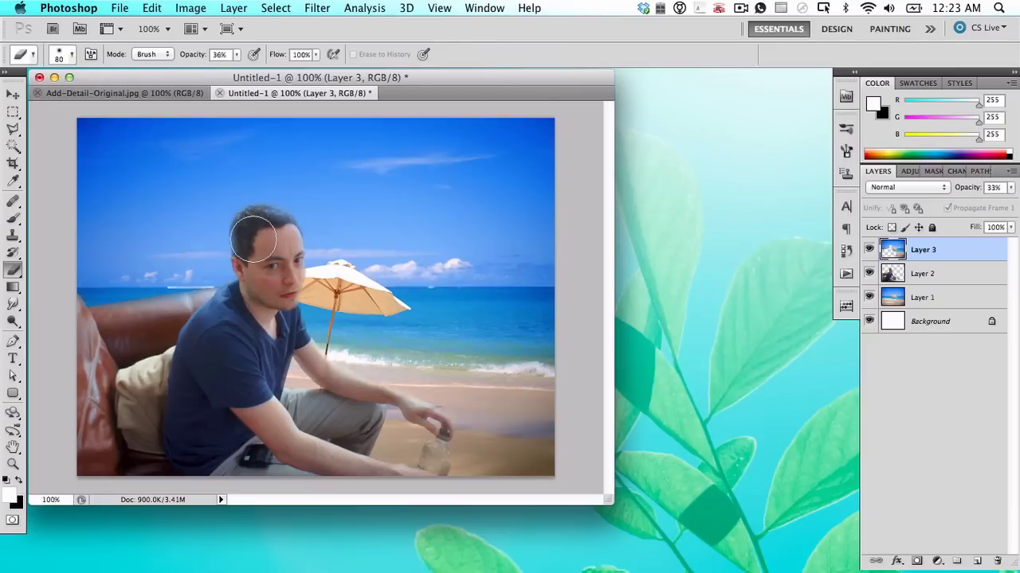
mouse_move(253, 238)
mouse_down()
mouse_move(267, 229)
mouse_move(287, 239)
mouse_up()
key(m)
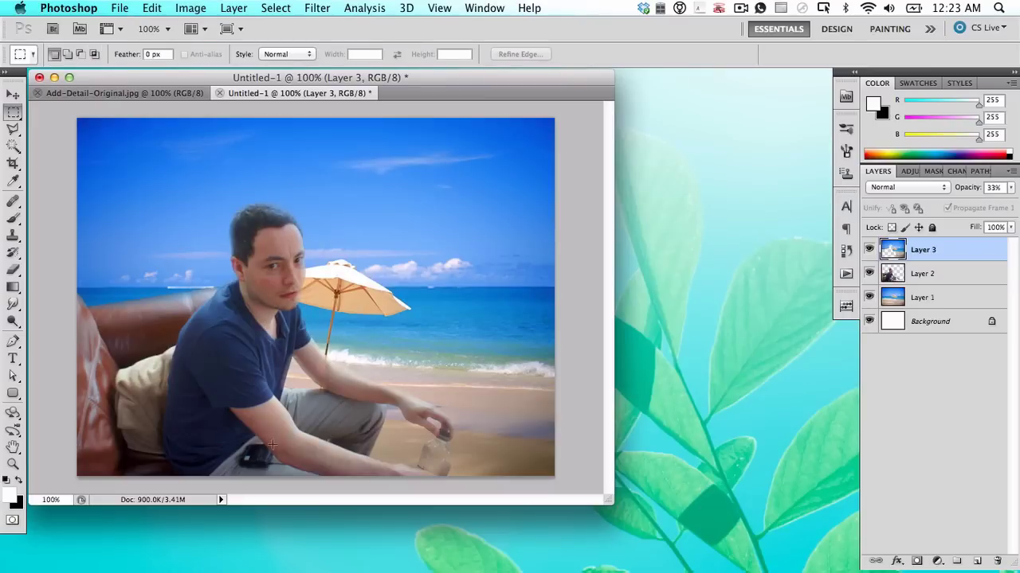
Step: Compare Layer 3 hidden and shown, then lower its opacity to about 15%
click(869, 251)
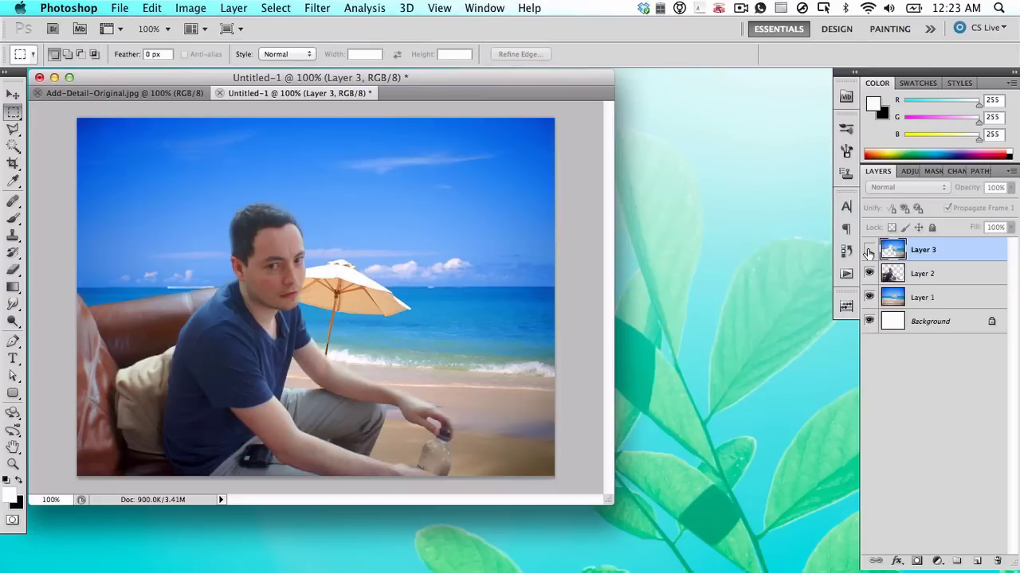
click(869, 251)
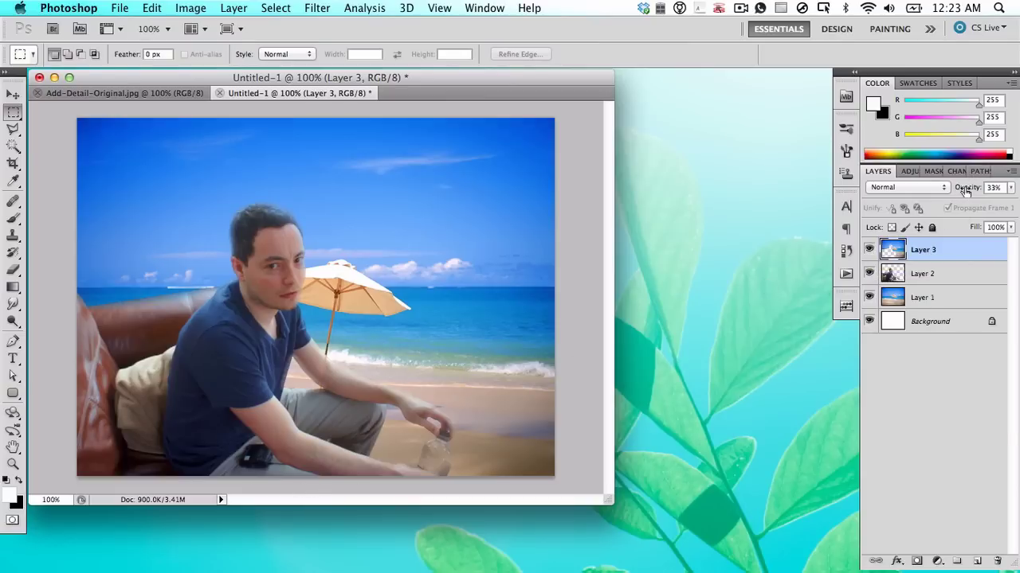
drag(965, 189, 946, 190)
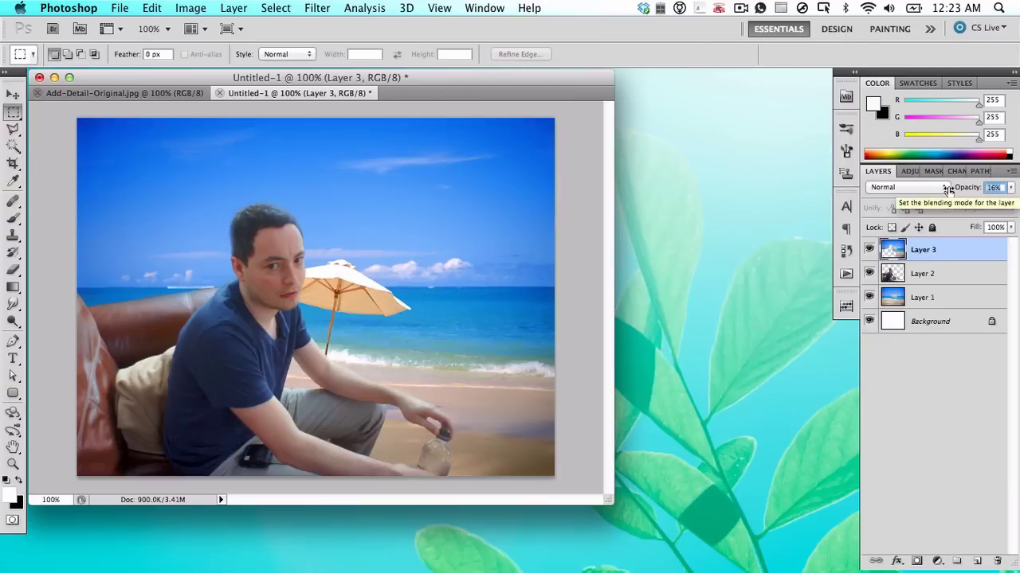